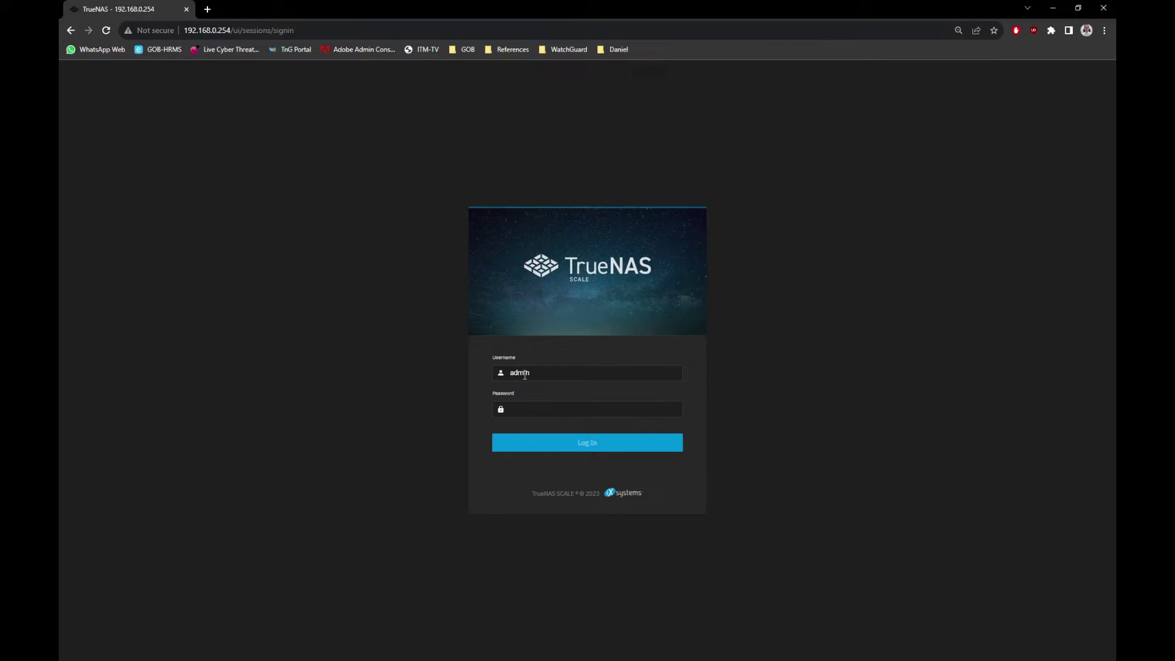
Log in to the TrueNAS SCALE web interface with the admin password.
key("Tab")
type("*********")
key("Return")
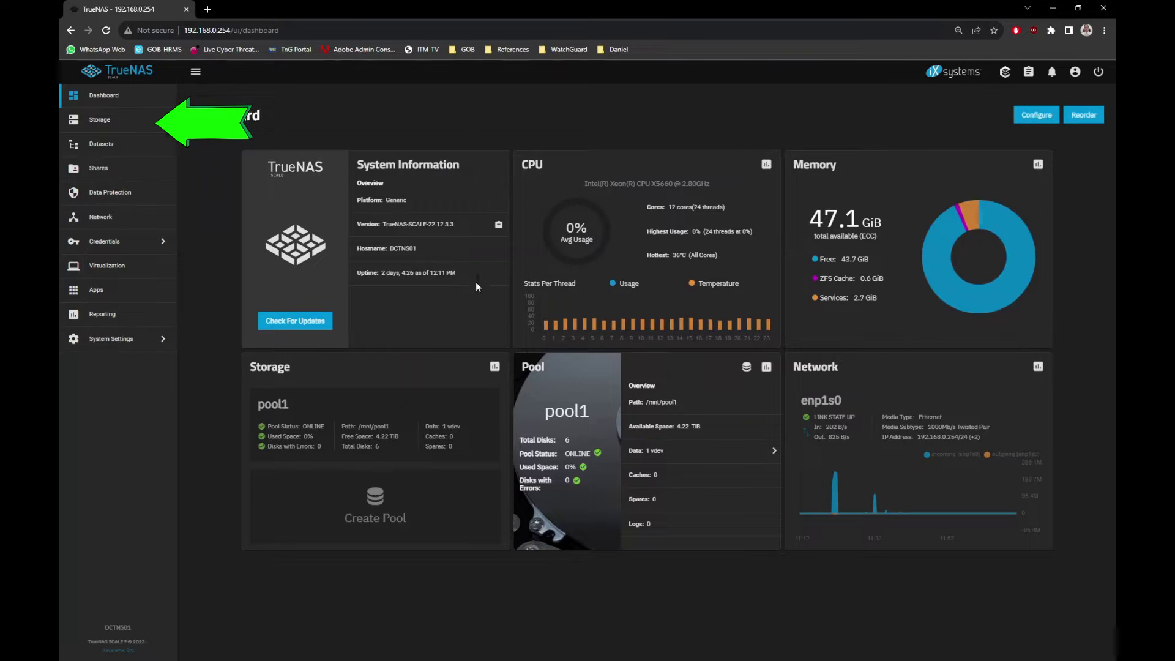
Go via the Storage dashboard to pool1's Datasets page.
left_click(118, 130)
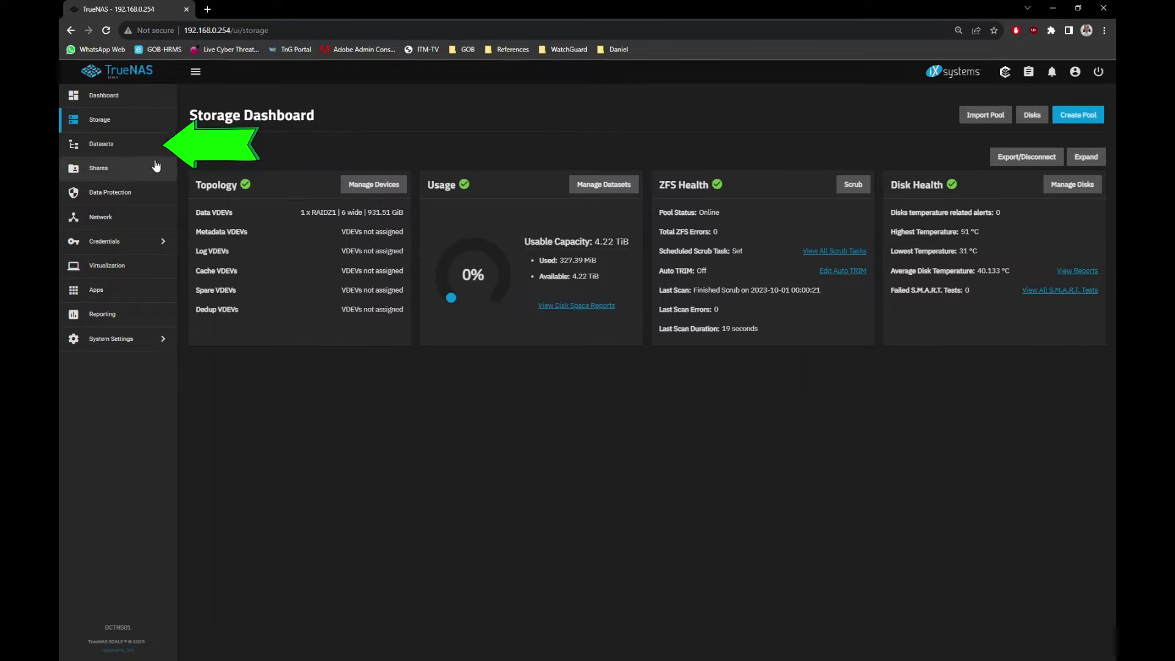
left_click(124, 153)
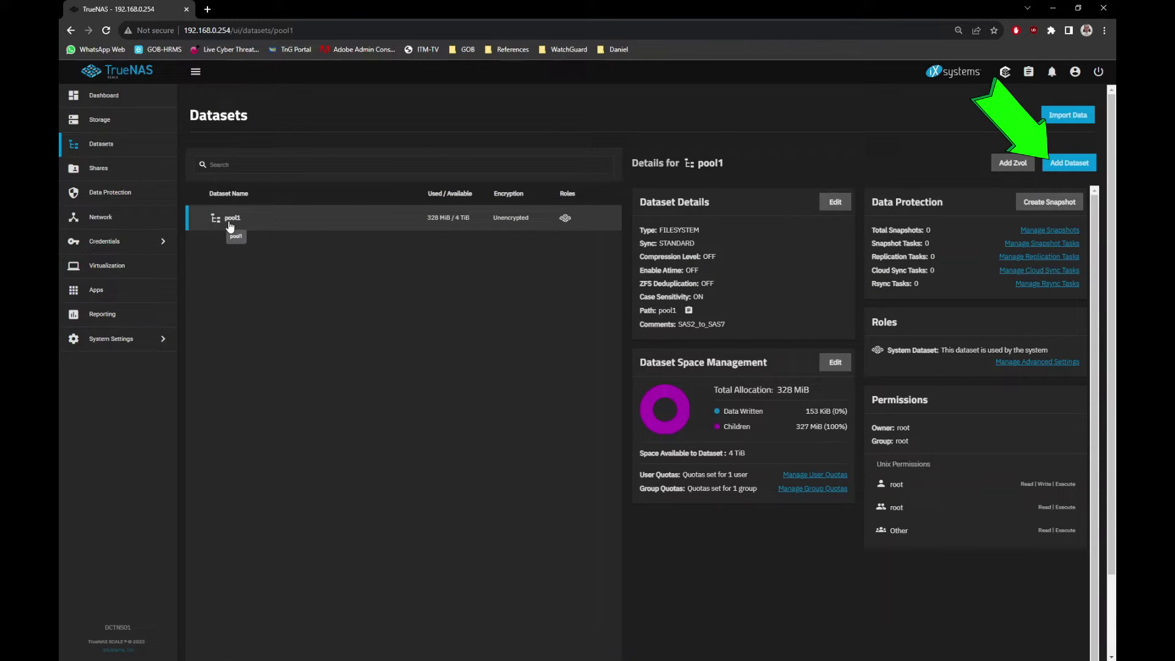
Add a pool1 dataset named ISO_File with the comment ISO_File and save it.
left_click(1061, 167)
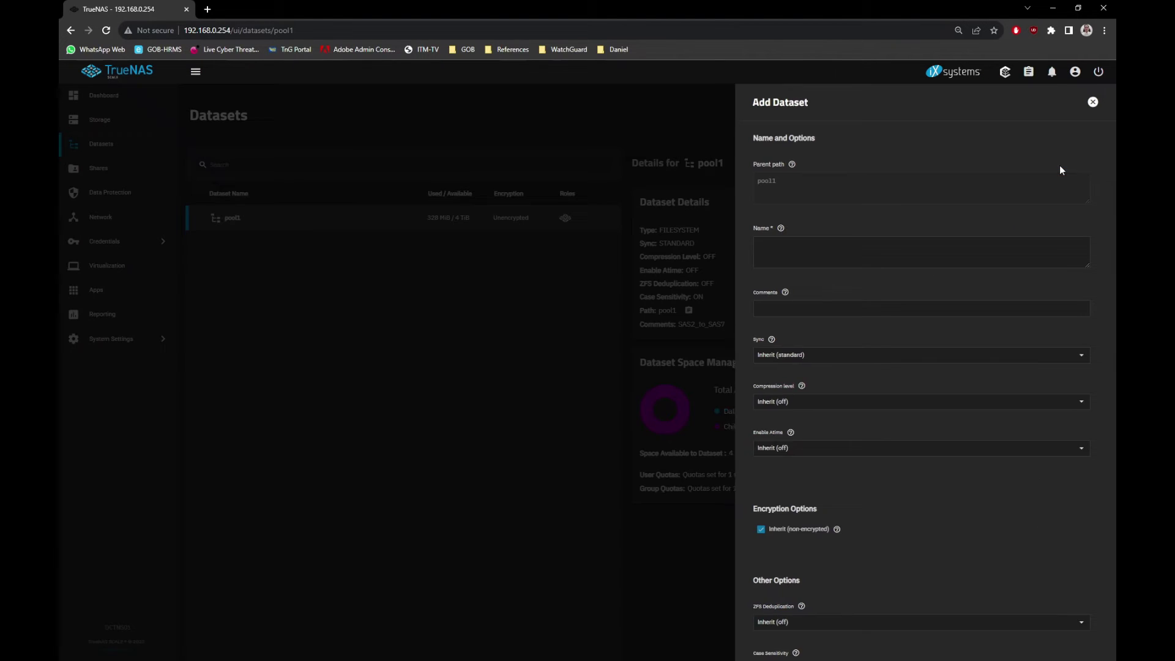
left_click(778, 246)
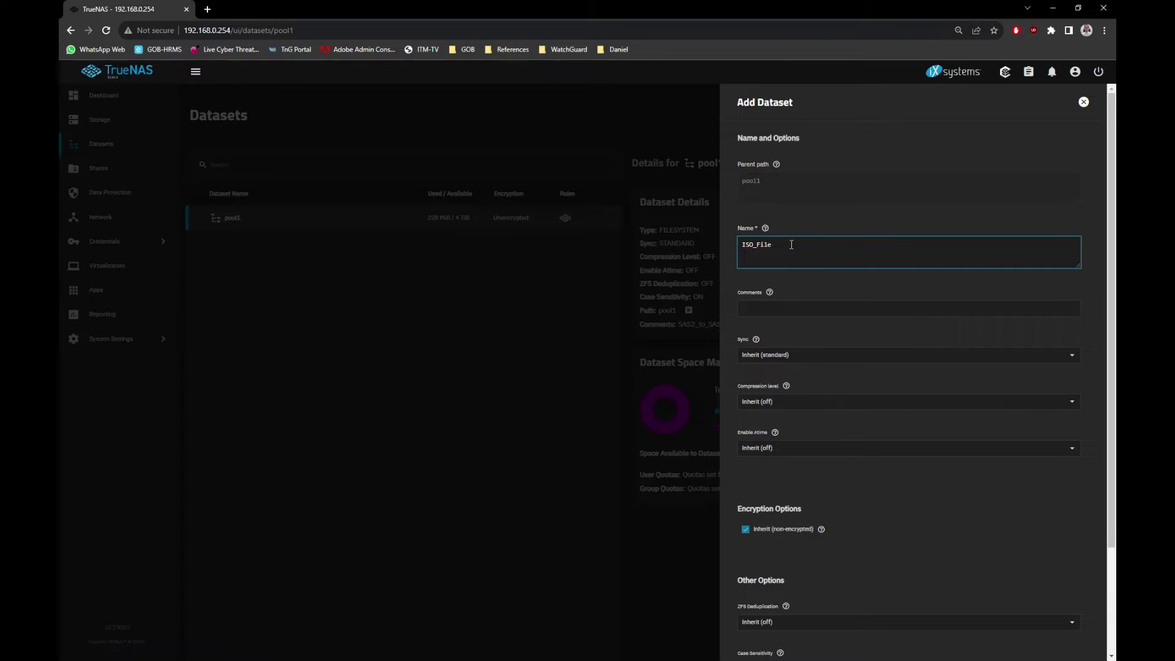
left_click_drag(792, 244, 729, 249)
key("ctrl+c")
left_click(775, 309)
key("ctrl+v")
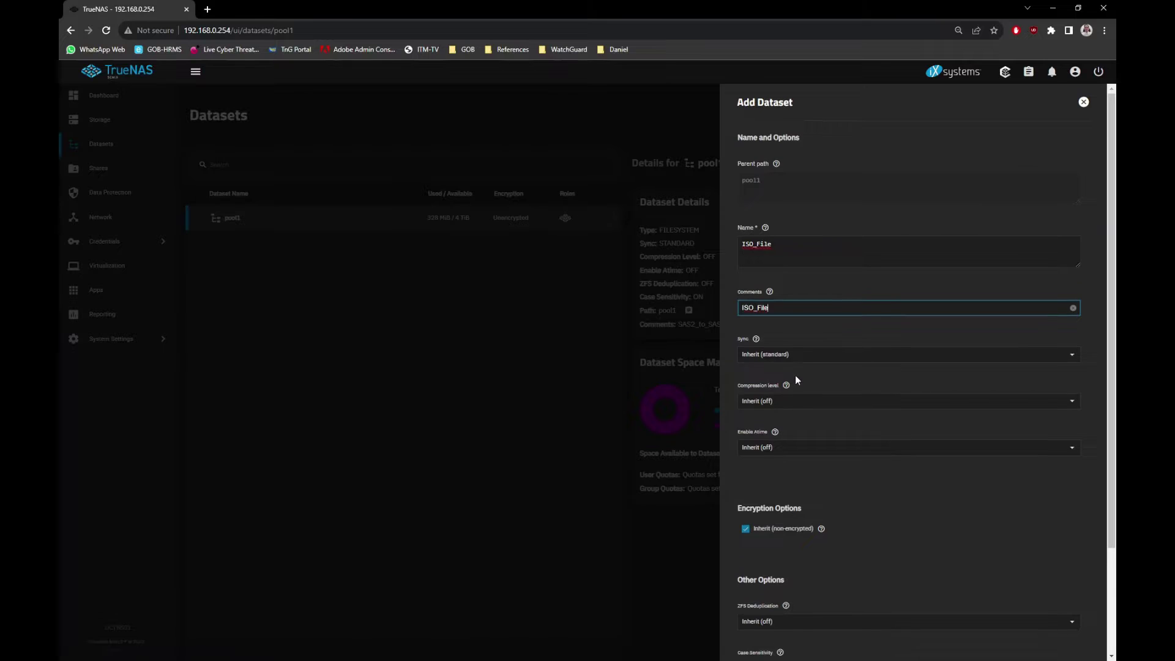
scroll(795, 375, "down", 2)
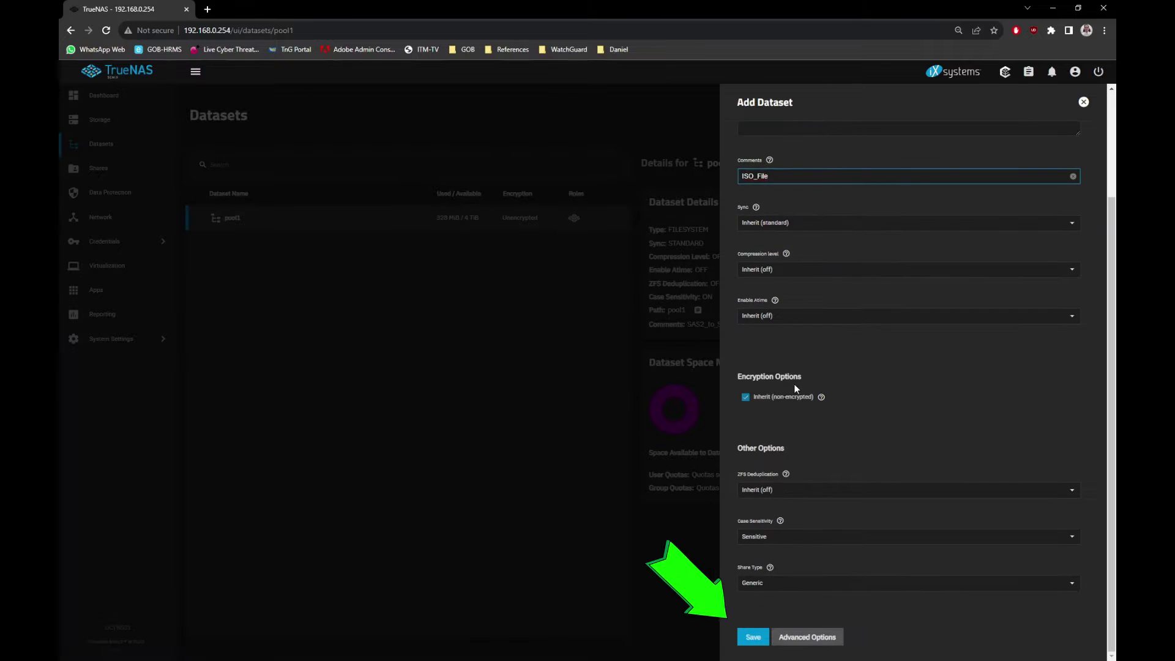
left_click(757, 639)
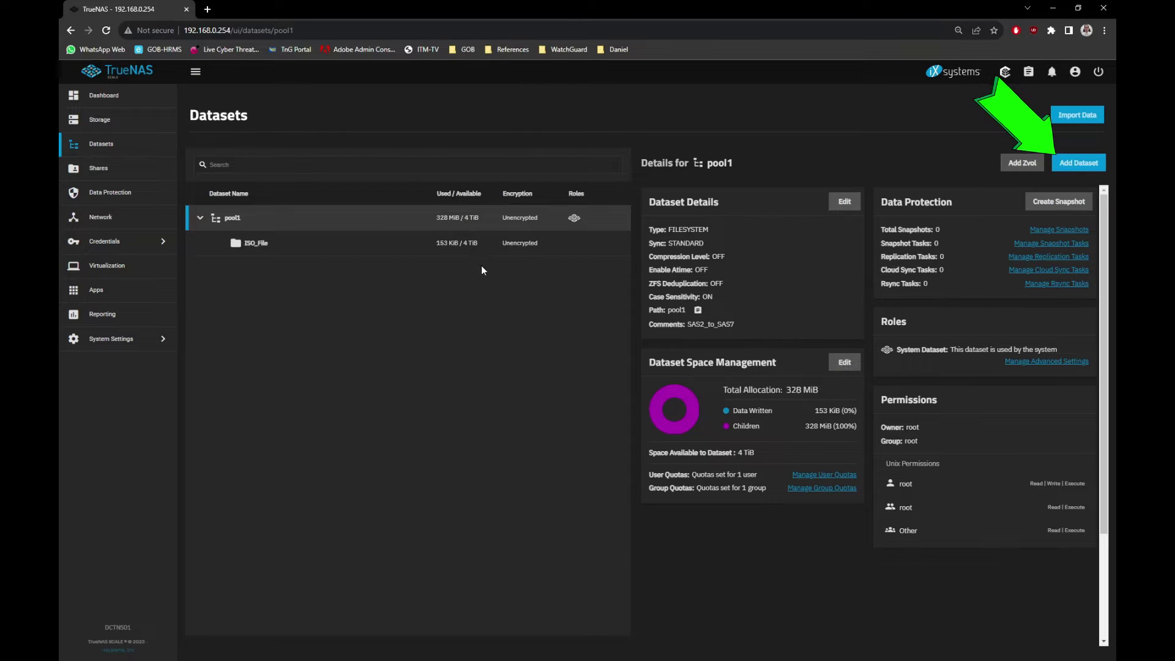
Add a pool1 dataset named VM_Guest with the comment VM_Guest and save it.
left_click(1068, 165)
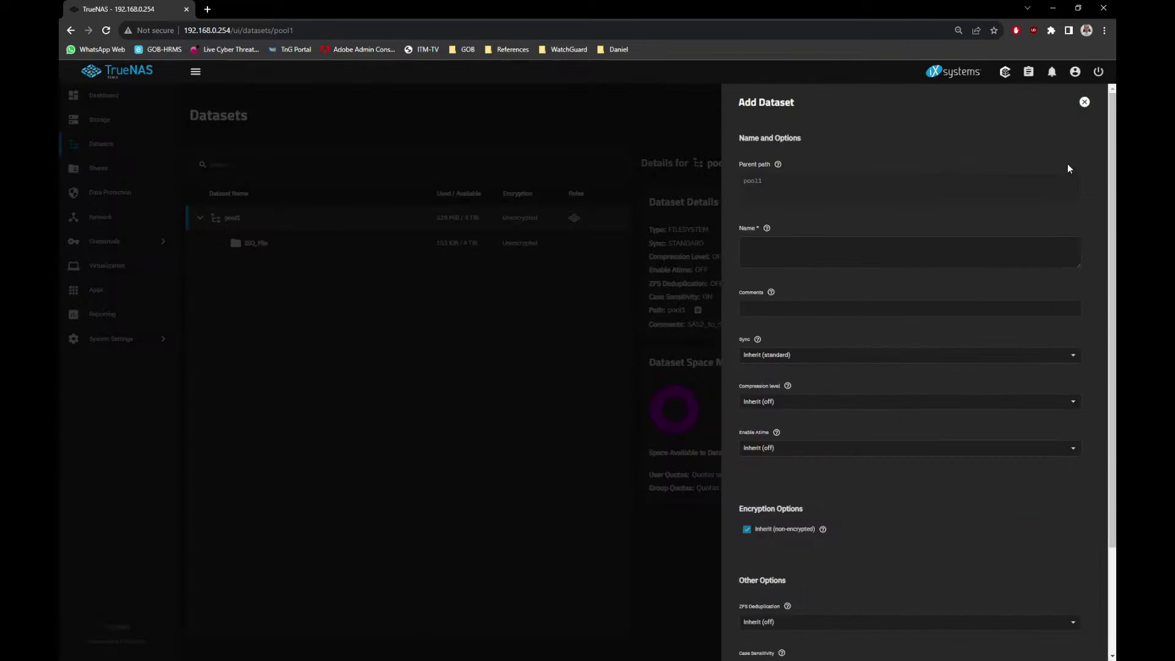
left_click(776, 248)
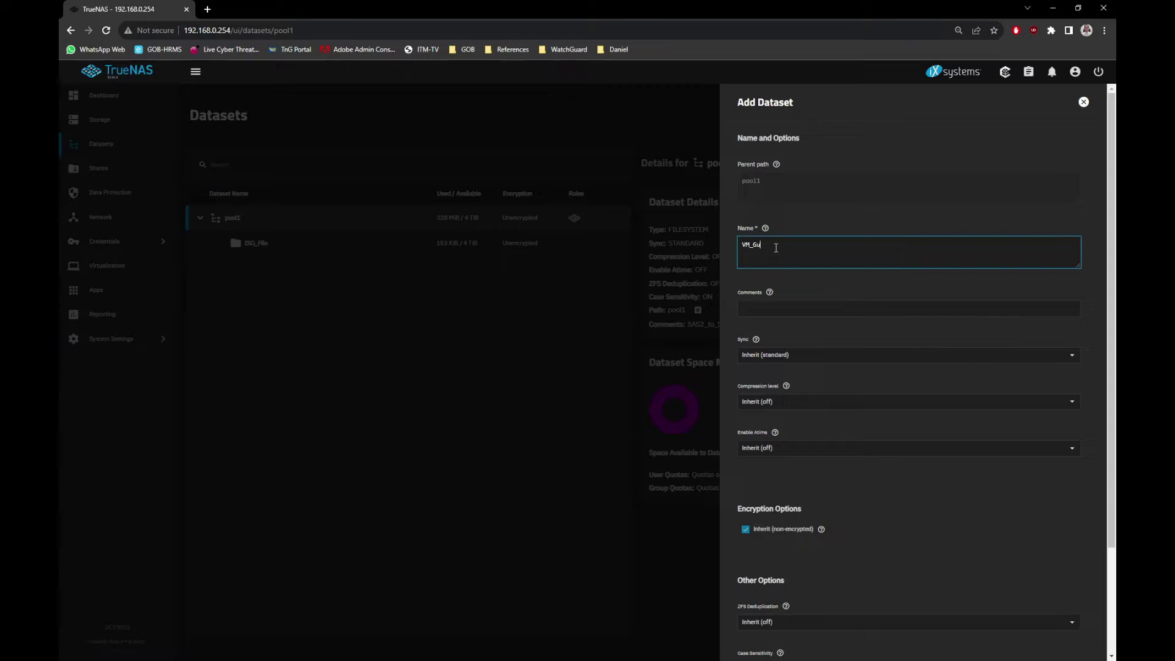
left_click_drag(786, 246, 749, 245)
left_click(770, 309)
type("VM_Guest")
scroll(772, 315, "down", 2)
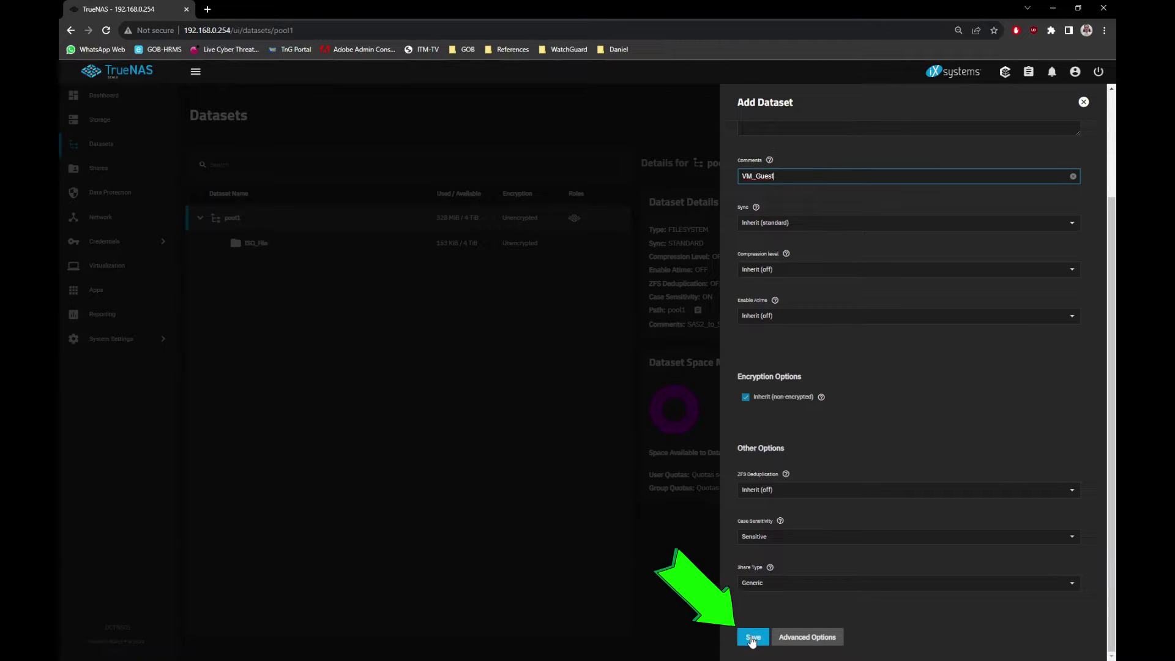
left_click(752, 639)
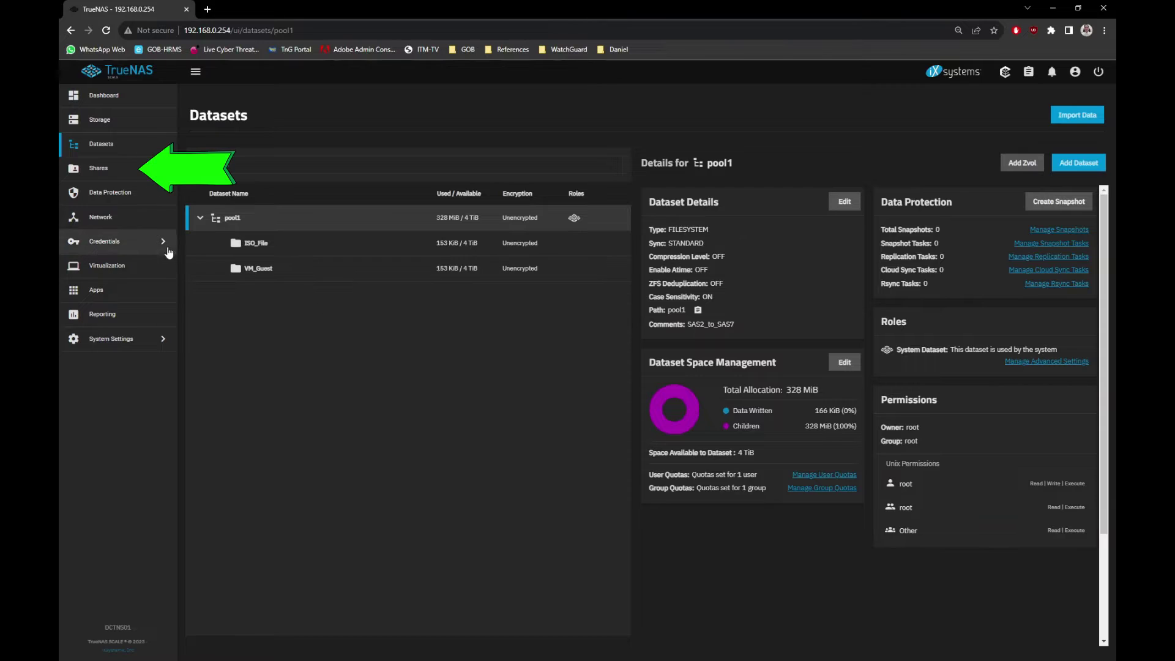
Create SMB share ISO_File on /mnt/pool1/ISO_File, description ISO_File, then restart SMB.
left_click(98, 168)
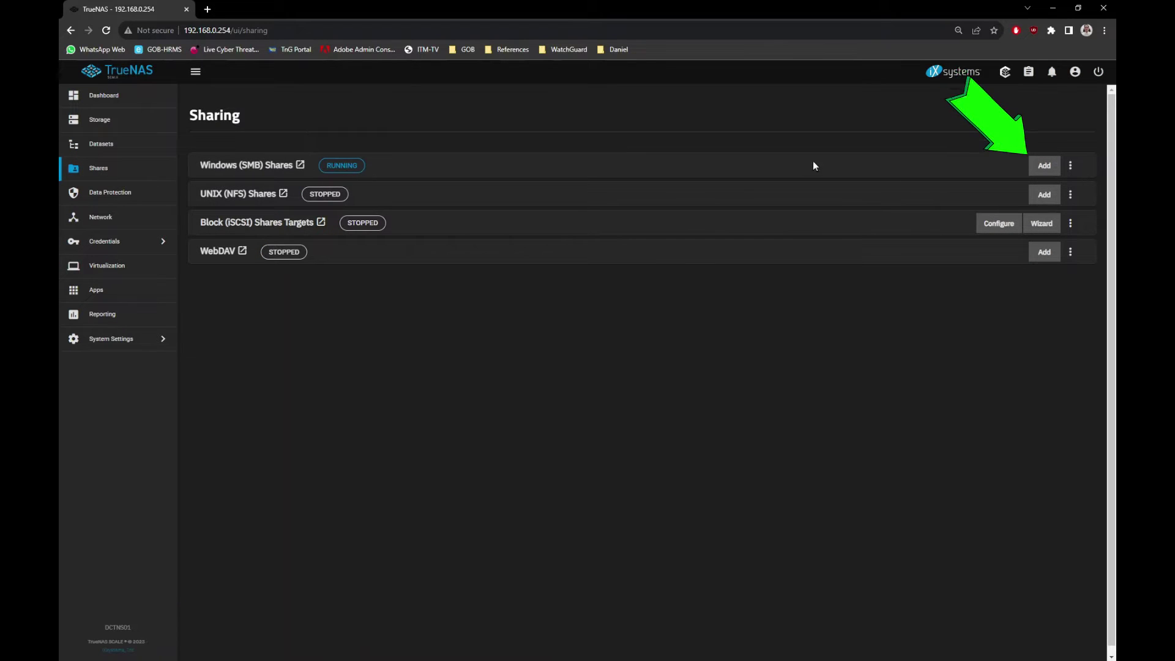
left_click(1044, 167)
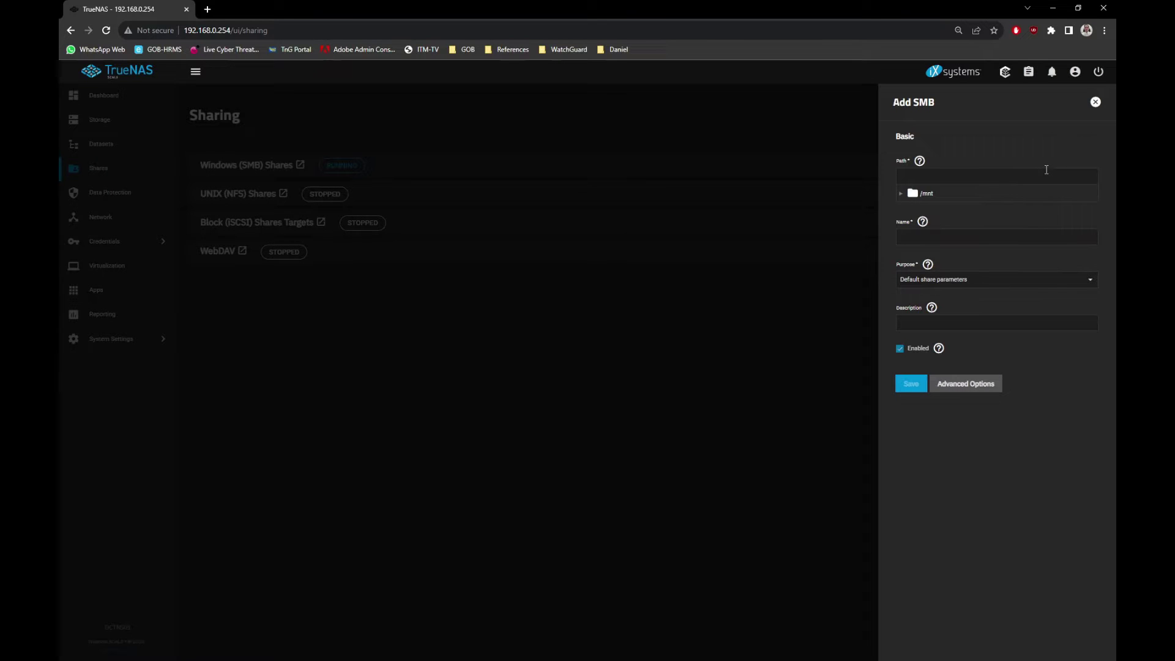
left_click(905, 192)
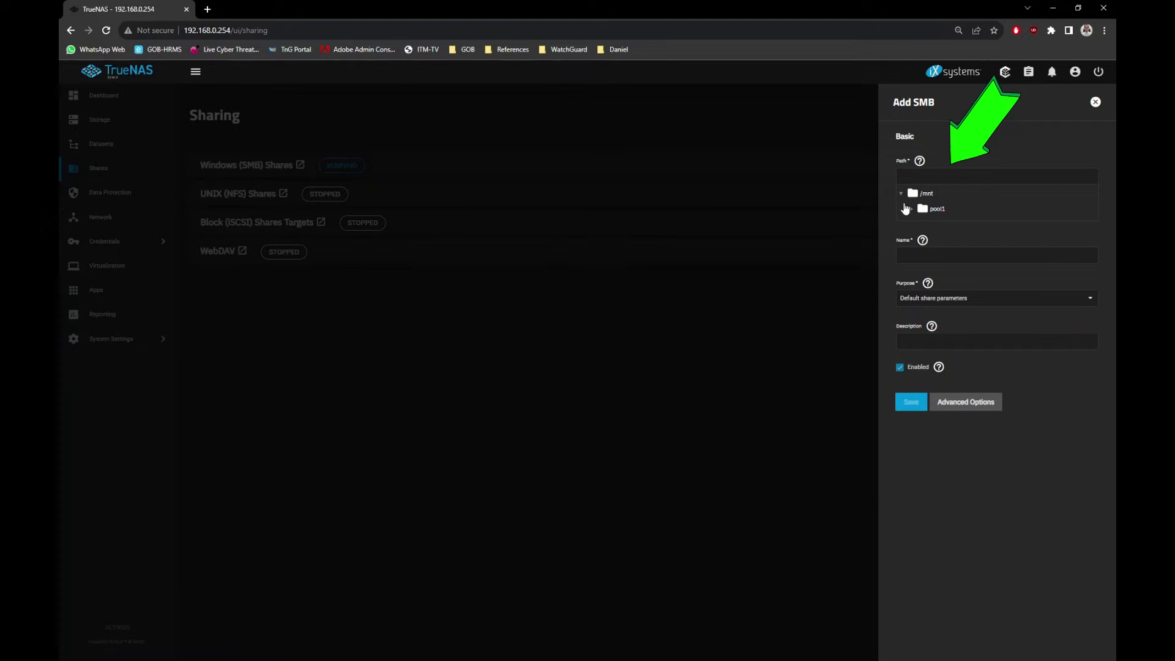
left_click(911, 210)
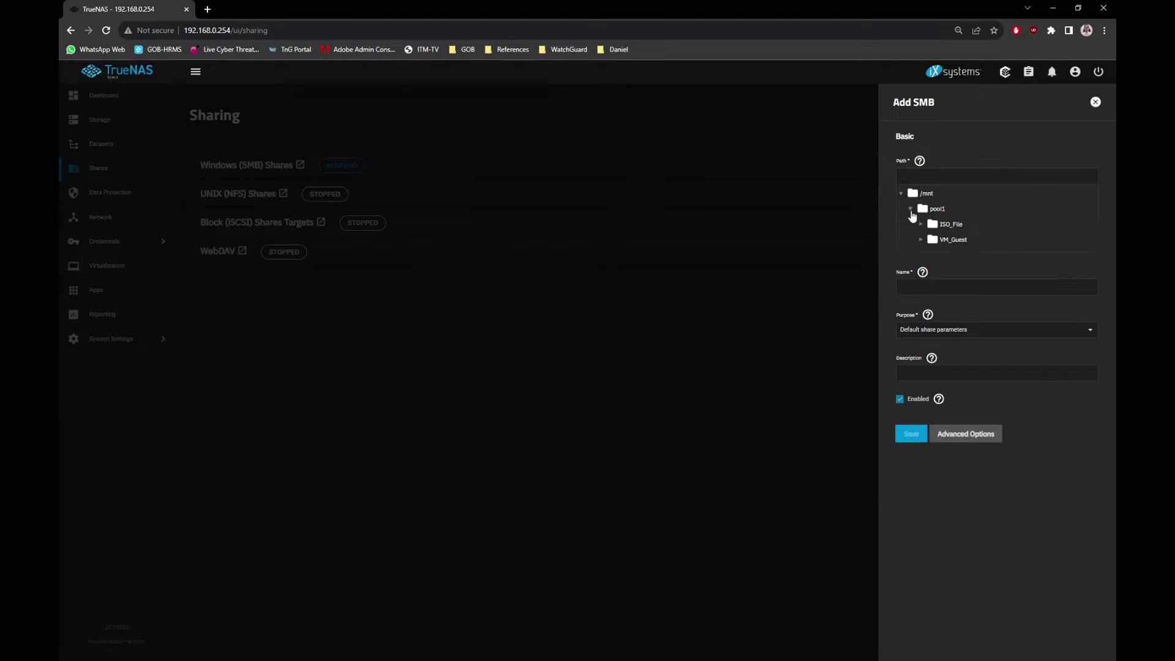
left_click(946, 226)
double_click(926, 289)
key("ctrl+c")
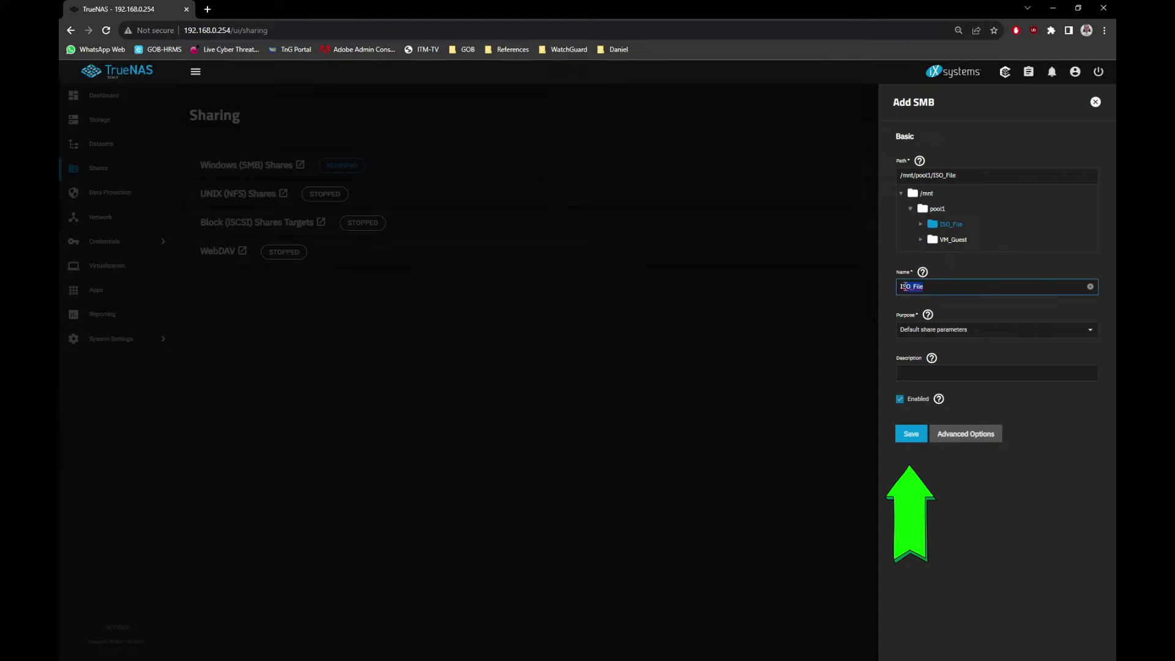
left_click(930, 369)
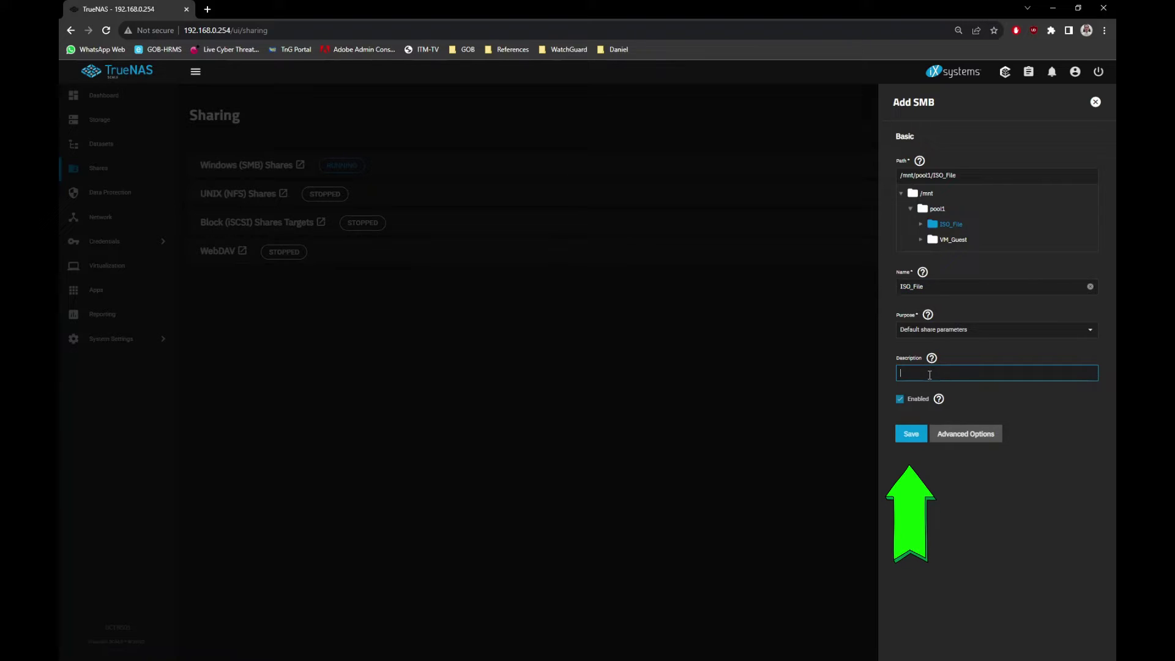
key("ctrl+v")
left_click(911, 434)
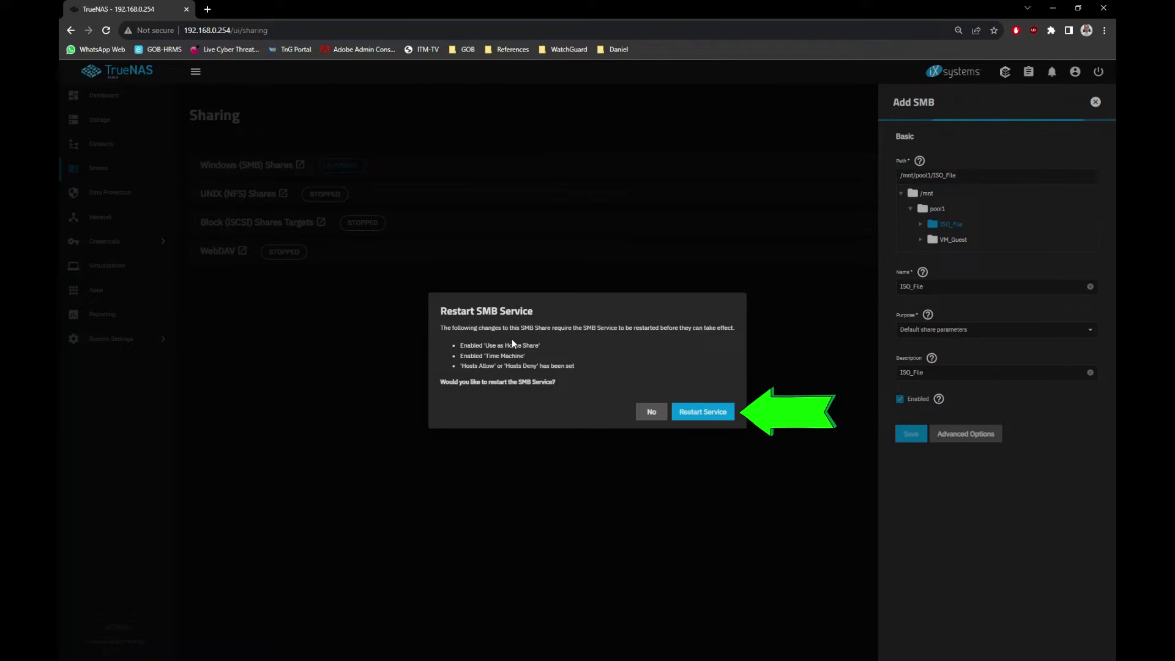
left_click(726, 412)
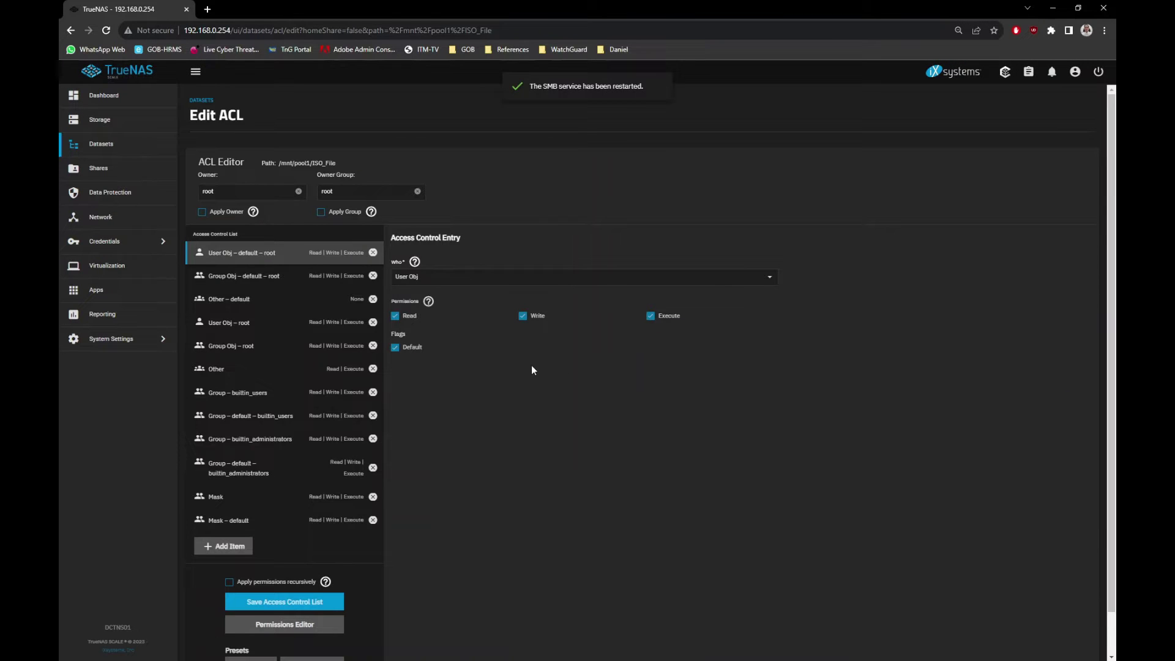
Add a new ACL entry on ISO_File of type User for the chosen user account.
scroll(345, 384, "down", 1)
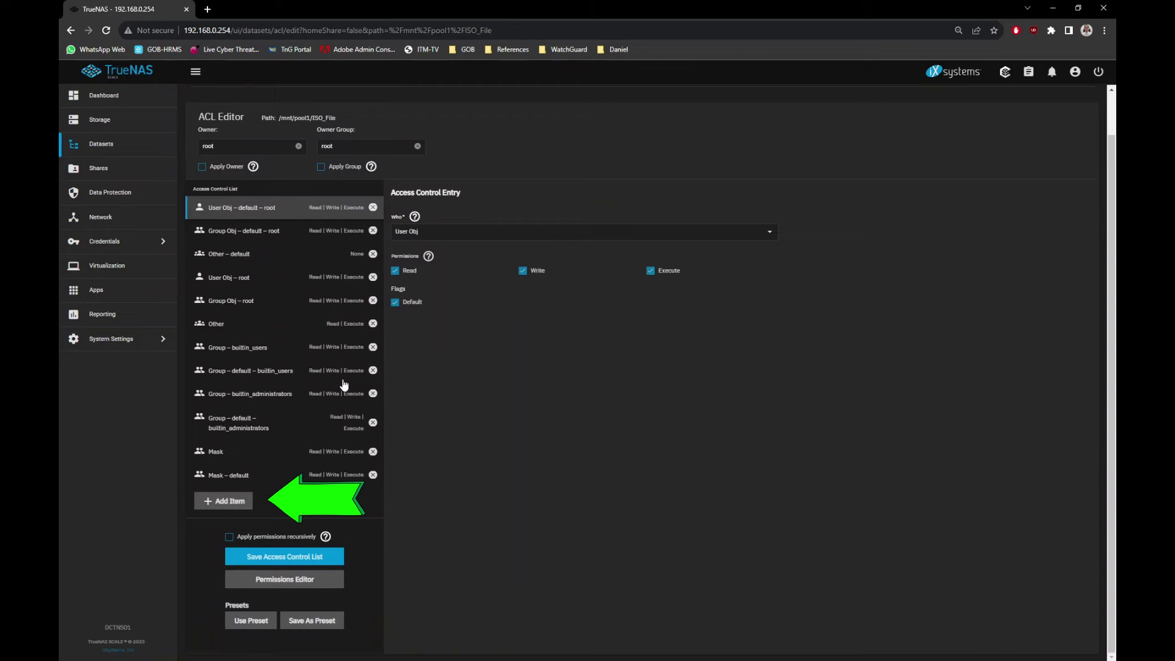
left_click(230, 503)
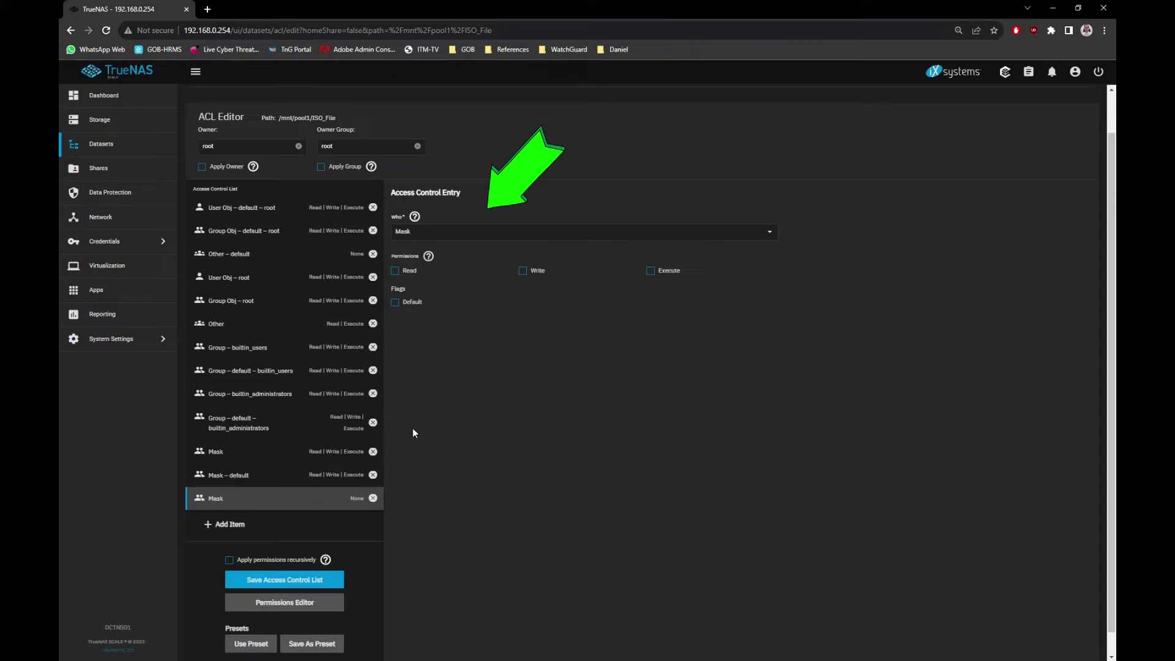
left_click(462, 234)
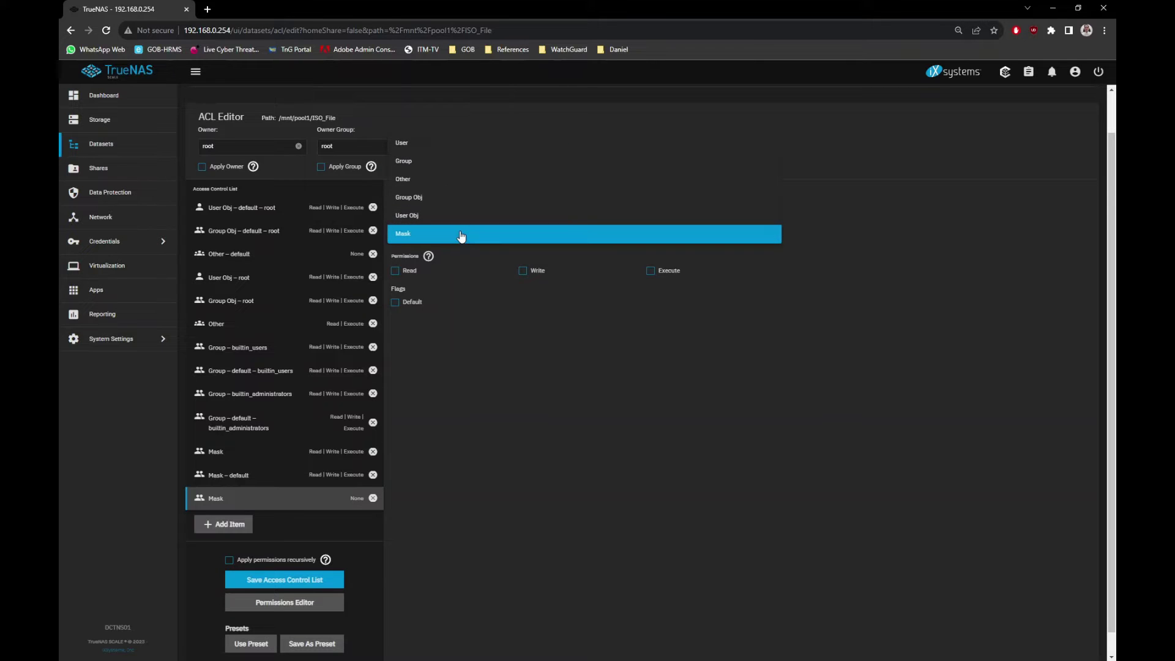
left_click(430, 146)
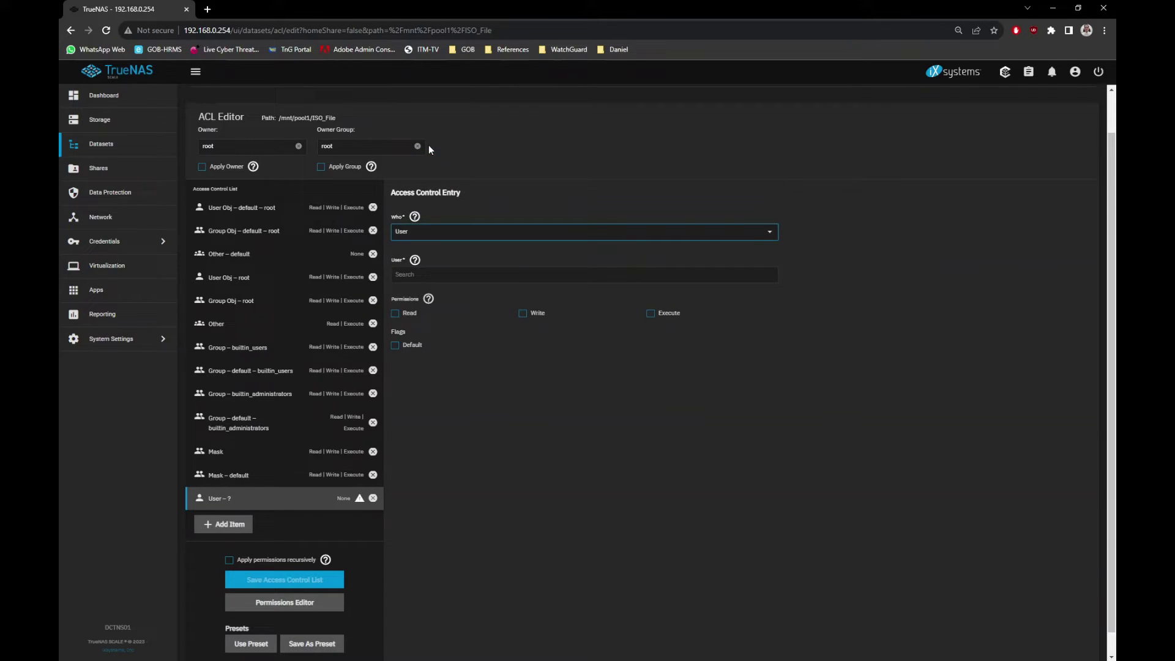
left_click(443, 275)
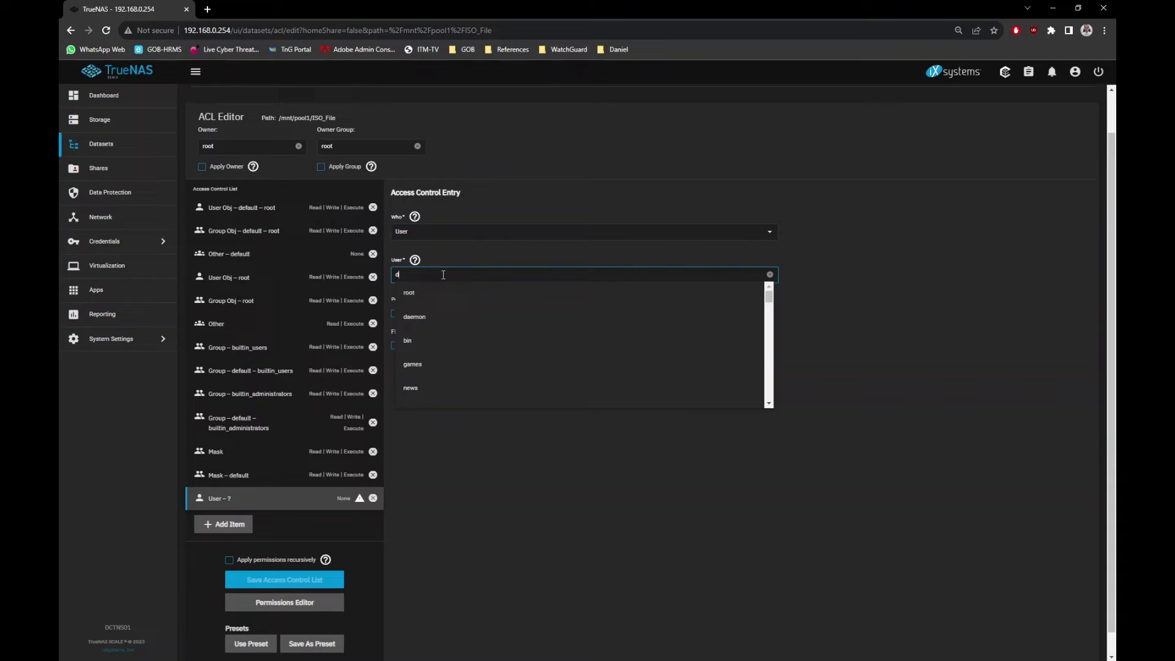
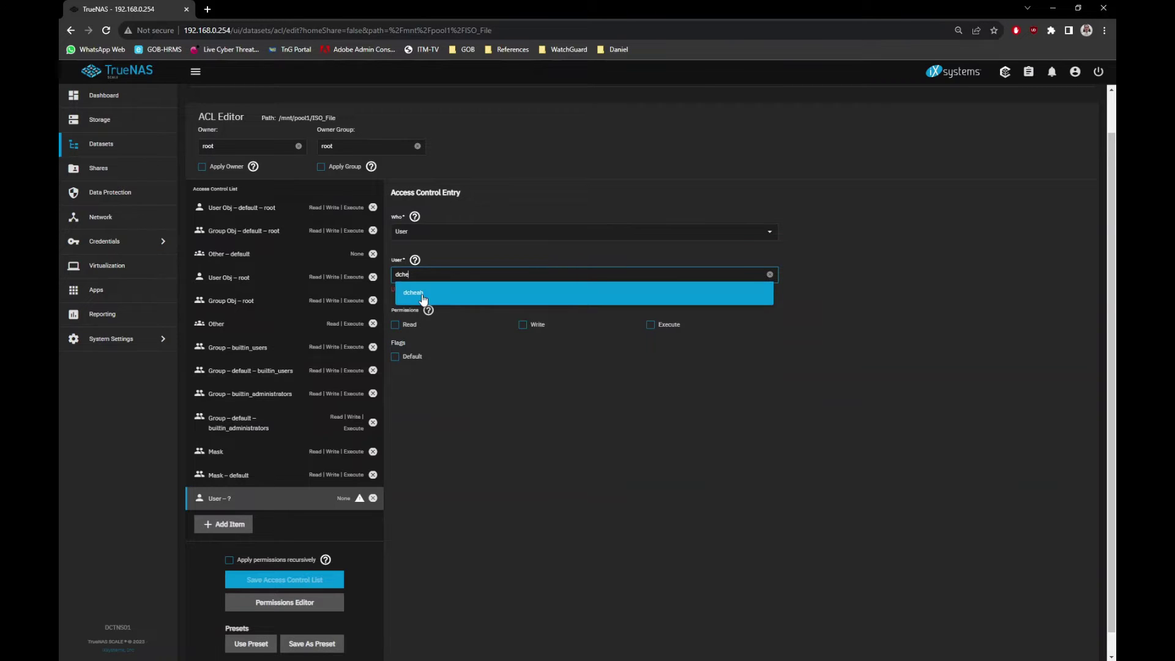
left_click(423, 298)
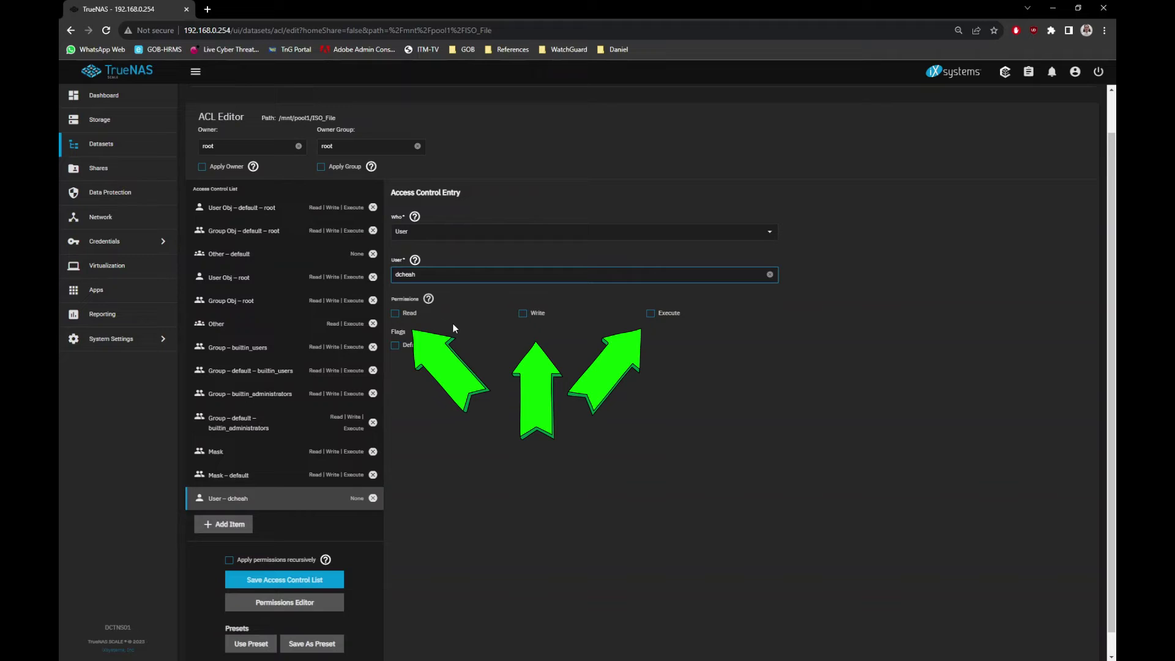
Grant that user Read, Write and Execute permissions.
left_click(396, 313)
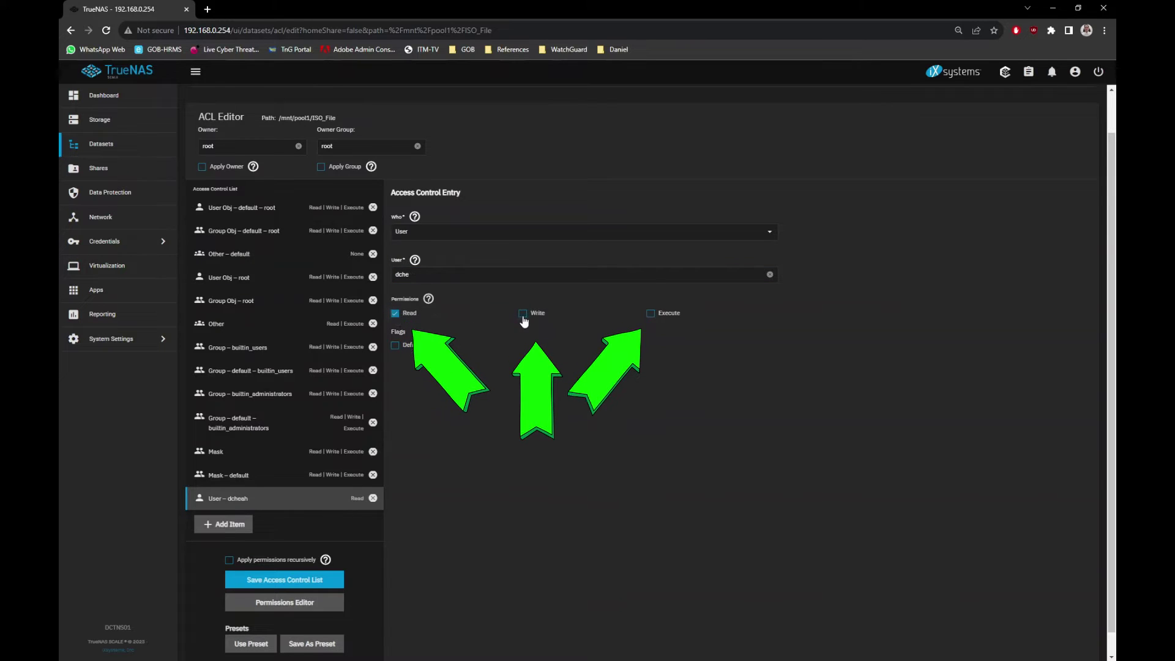
left_click(523, 314)
left_click(651, 314)
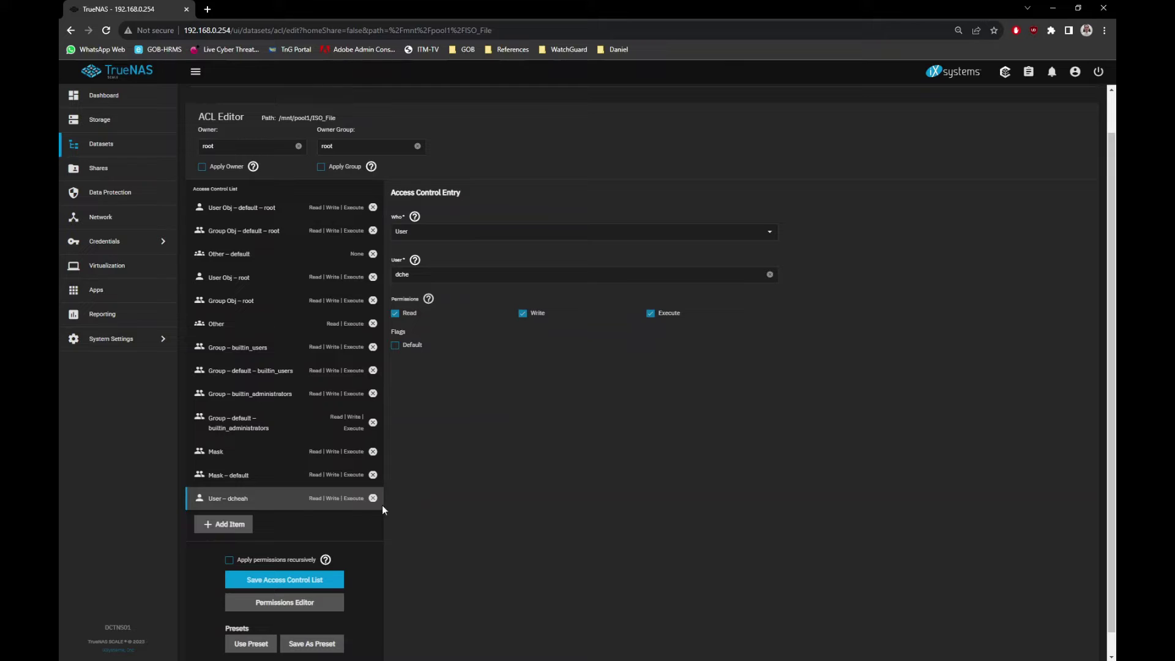
Add a root user ACL entry with Read, Write and Execute, then save the ACL.
left_click(233, 526)
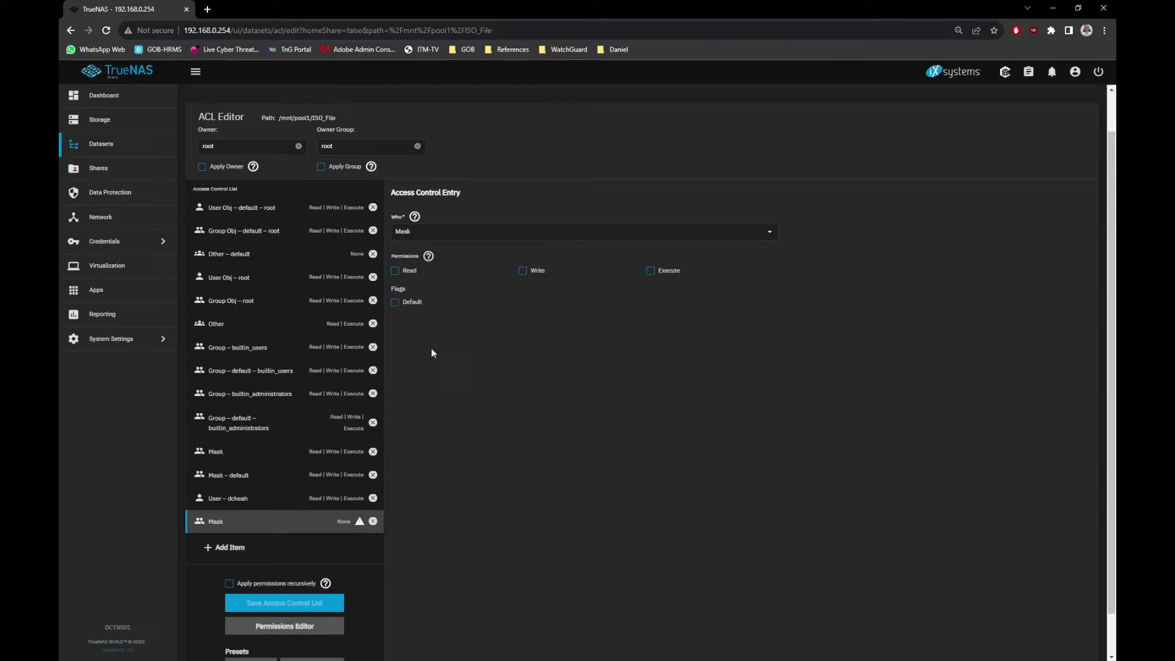
left_click(459, 235)
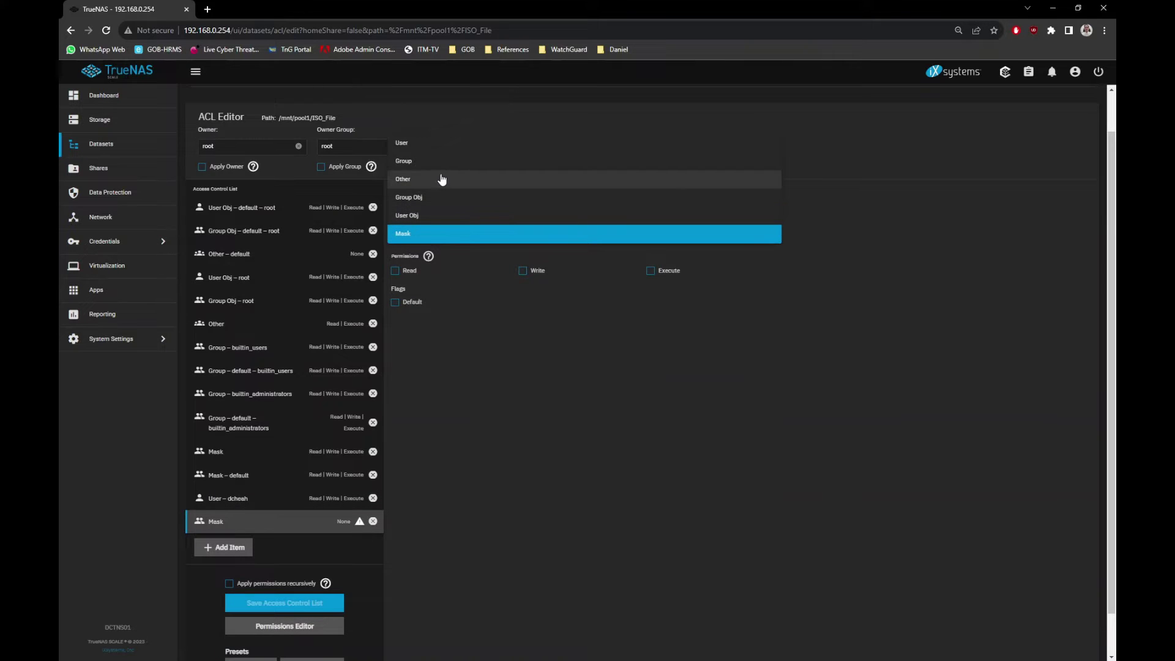
left_click(435, 143)
left_click(435, 272)
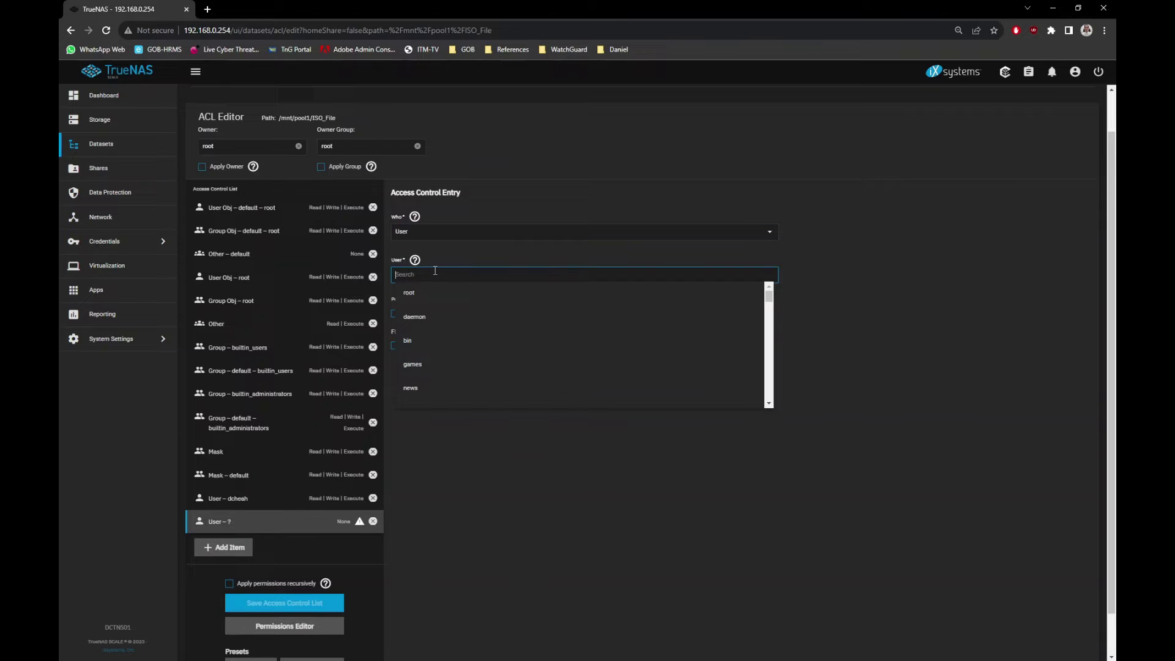
left_click(438, 303)
left_click(403, 313)
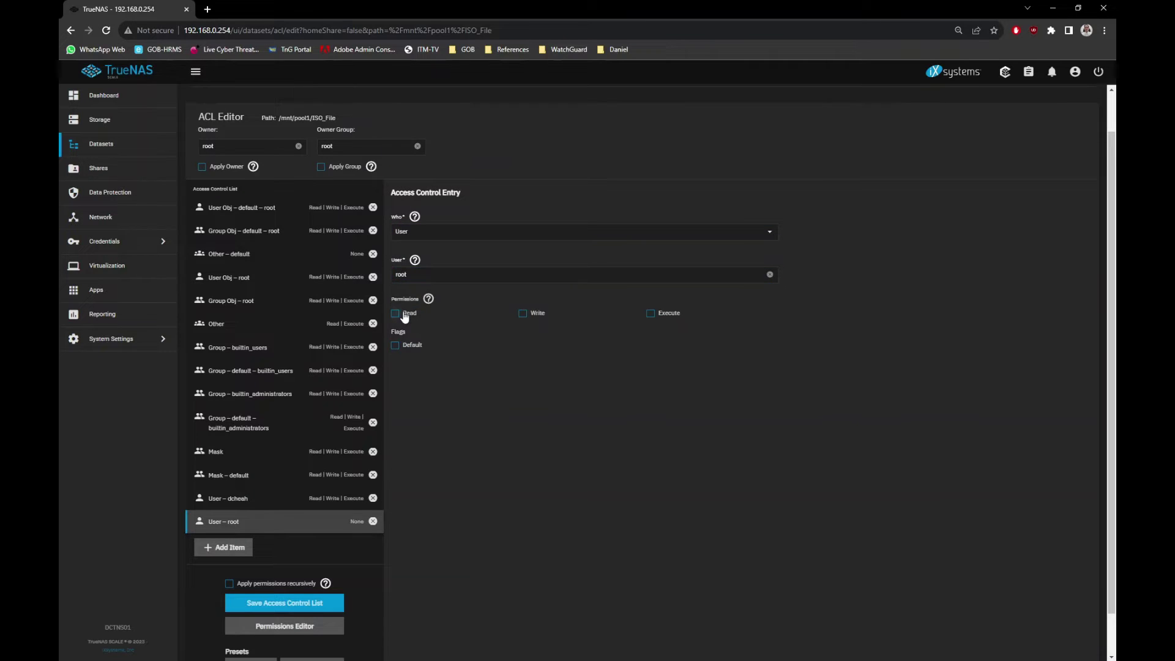
left_click(524, 314)
left_click(651, 314)
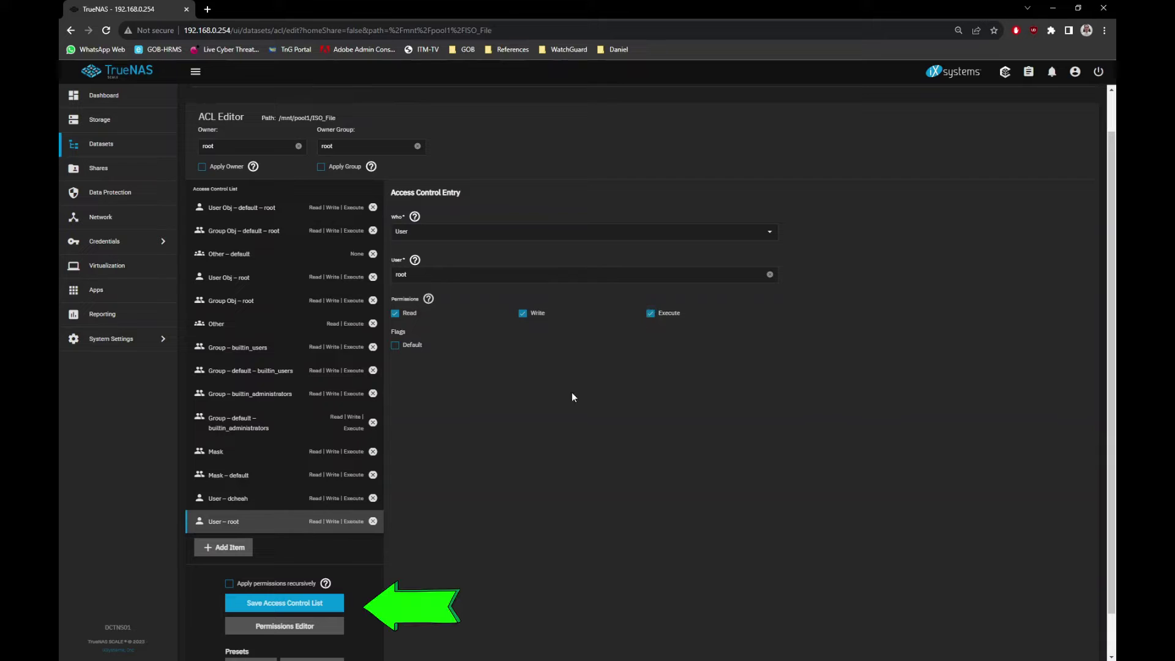
left_click(317, 604)
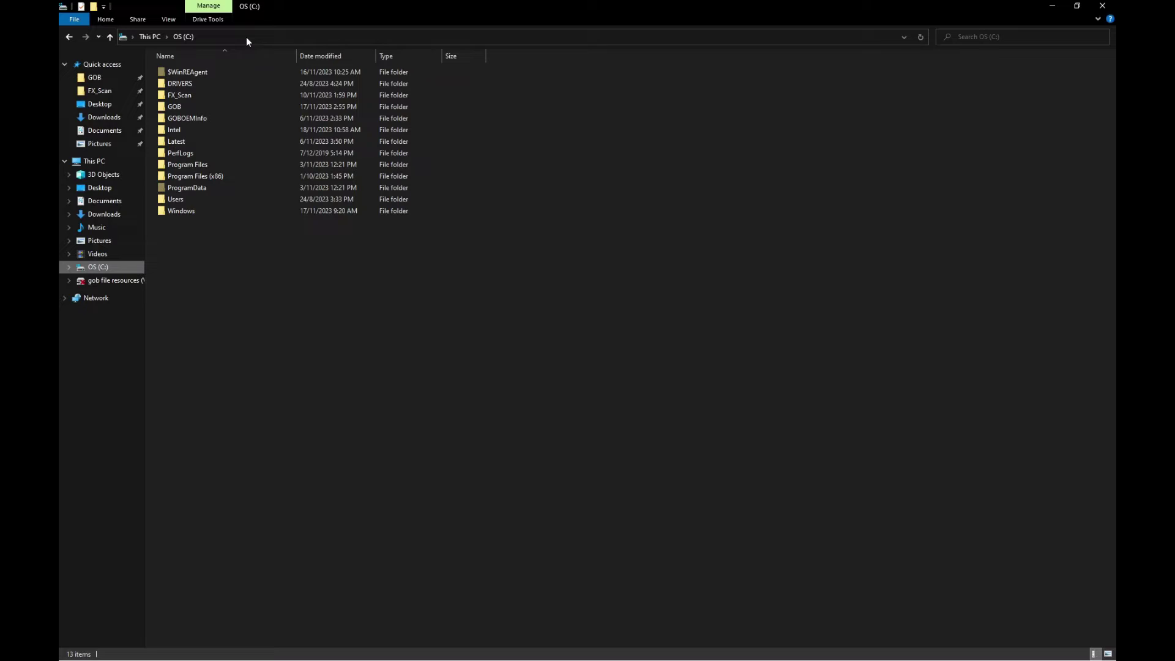
Copy ubuntu-22.04.3-live-server-amd64.iso from C:\Latest\Ubuntu.
double_click(194, 141)
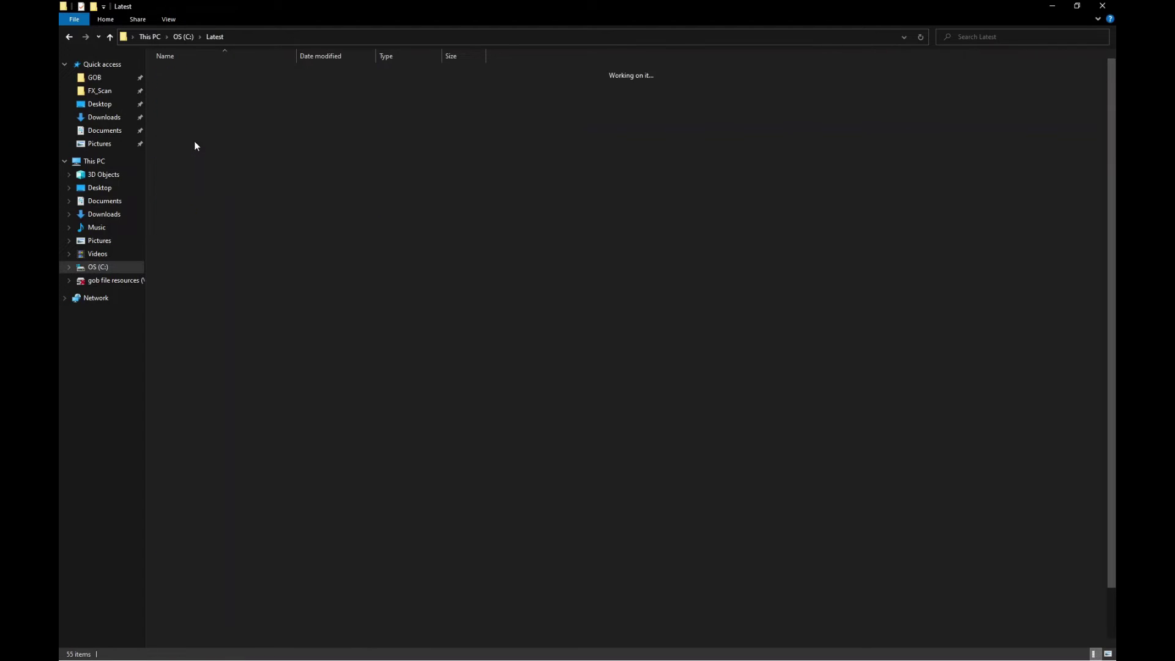
left_click(201, 236)
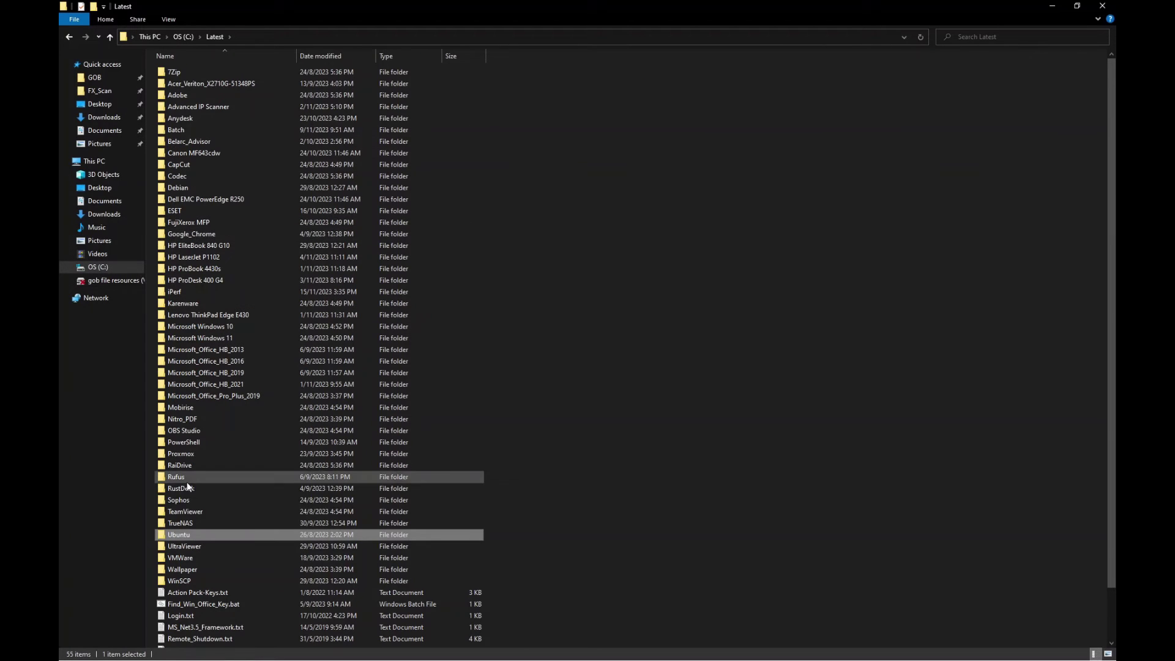
double_click(182, 535)
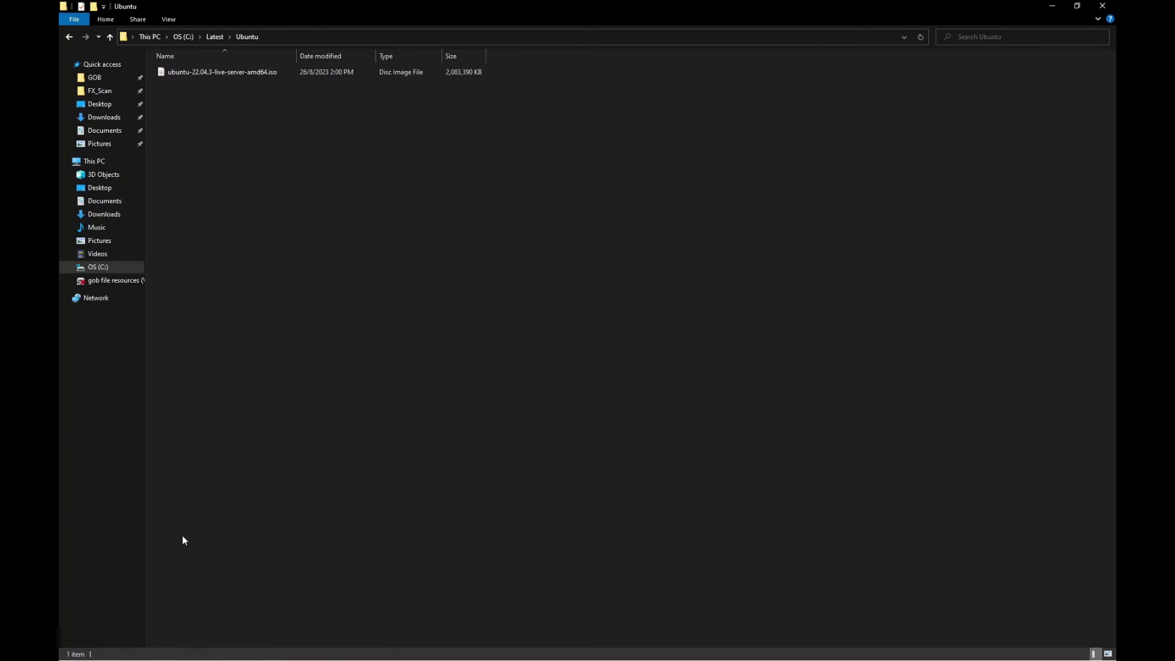
right_click(226, 74)
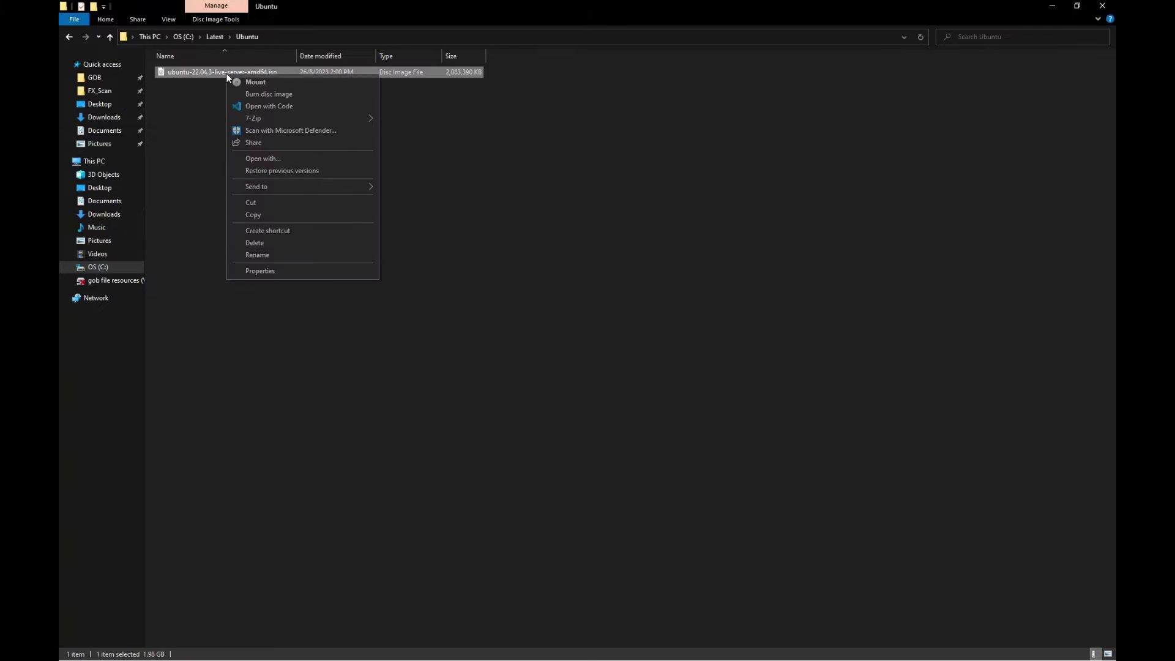
left_click(267, 214)
Paste the ISO into the ISO_File share on \\192.168.0.254.
left_click(281, 38)
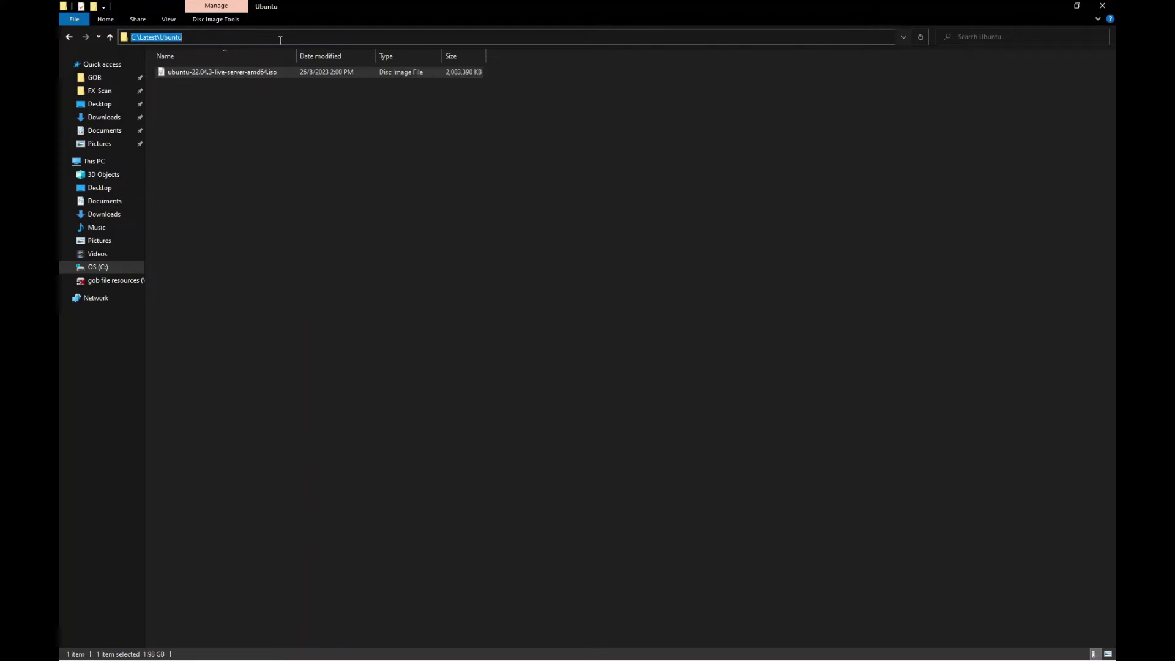
type("\\\\192")
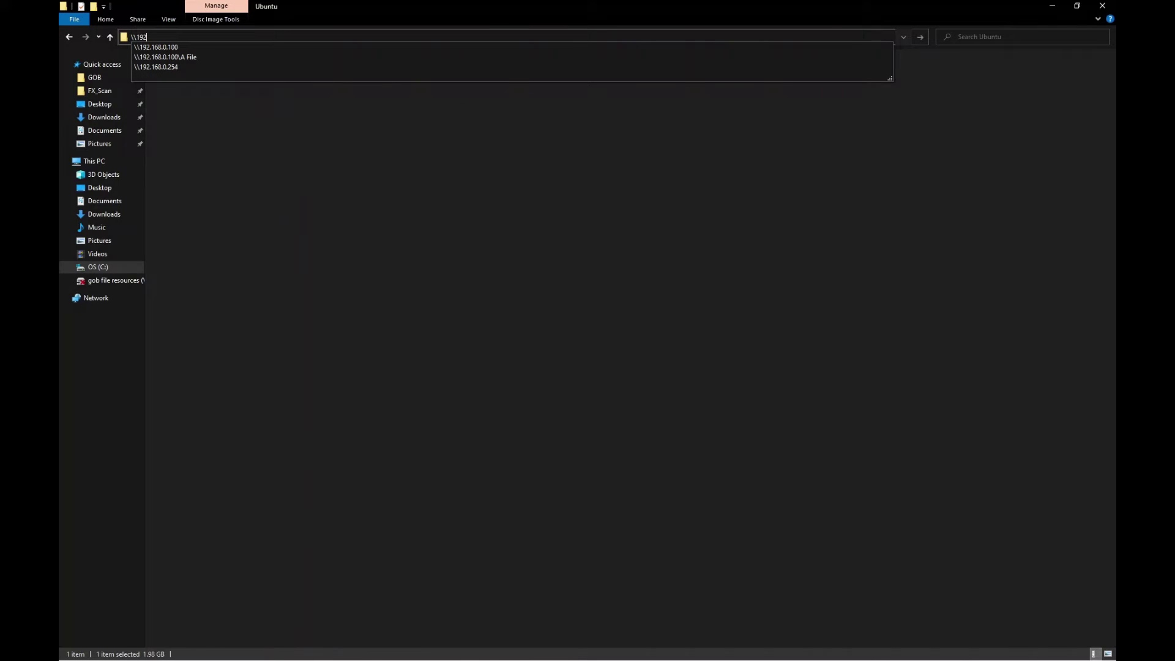
type(".168.0.254")
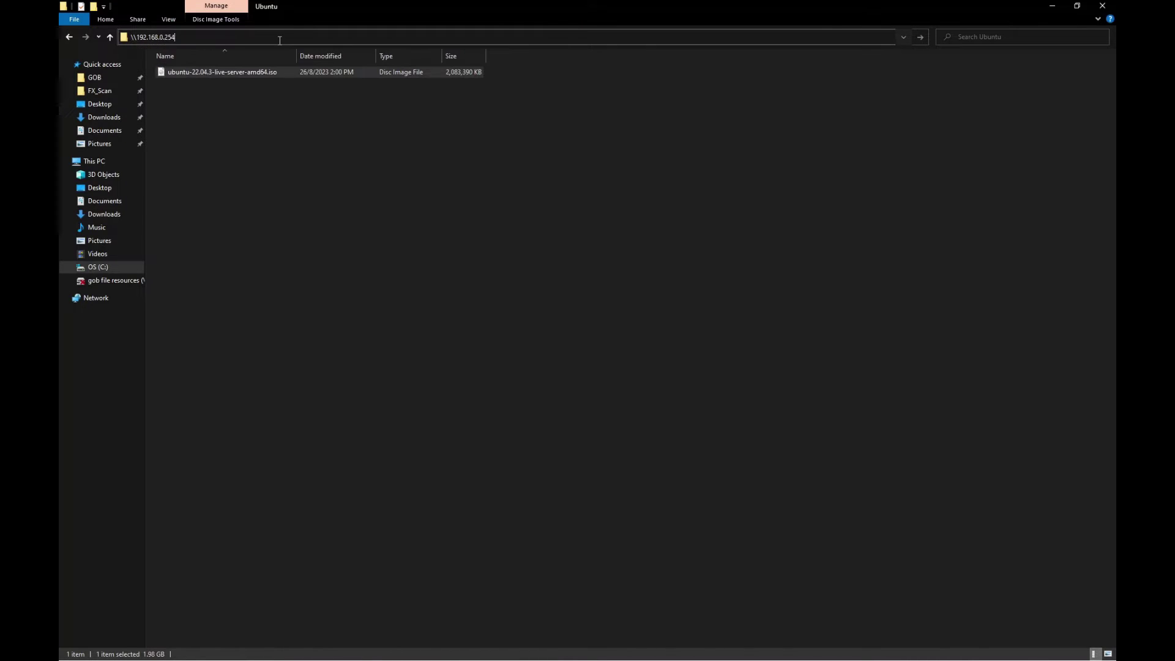
key("Return")
left_click(202, 73)
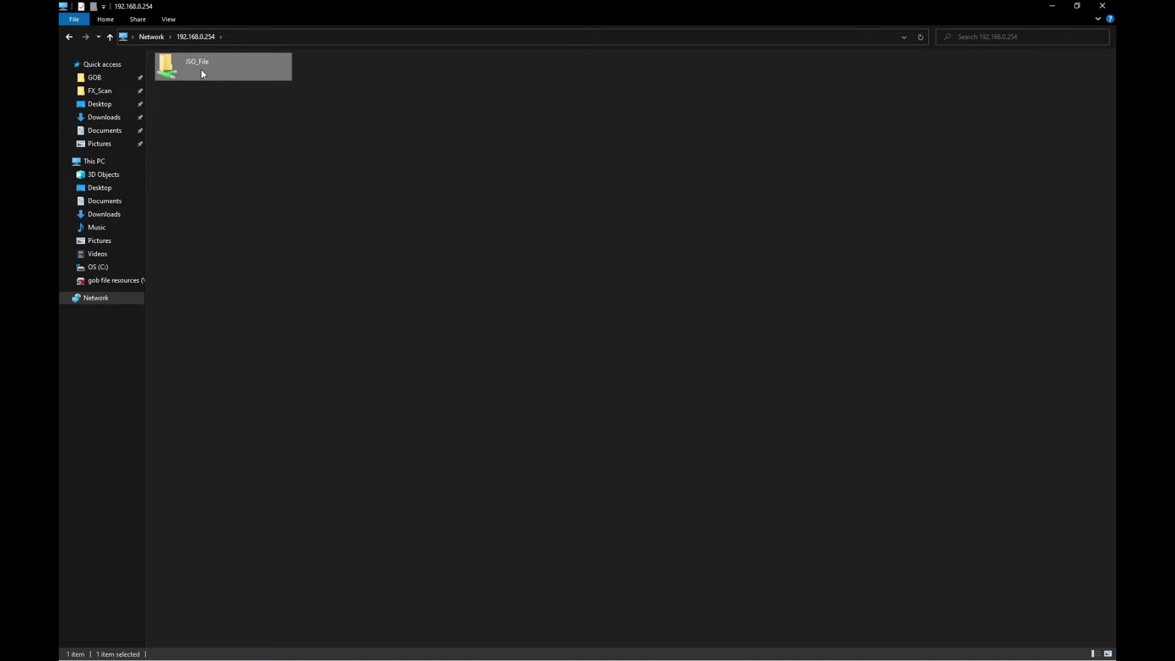
double_click(202, 72)
right_click(300, 129)
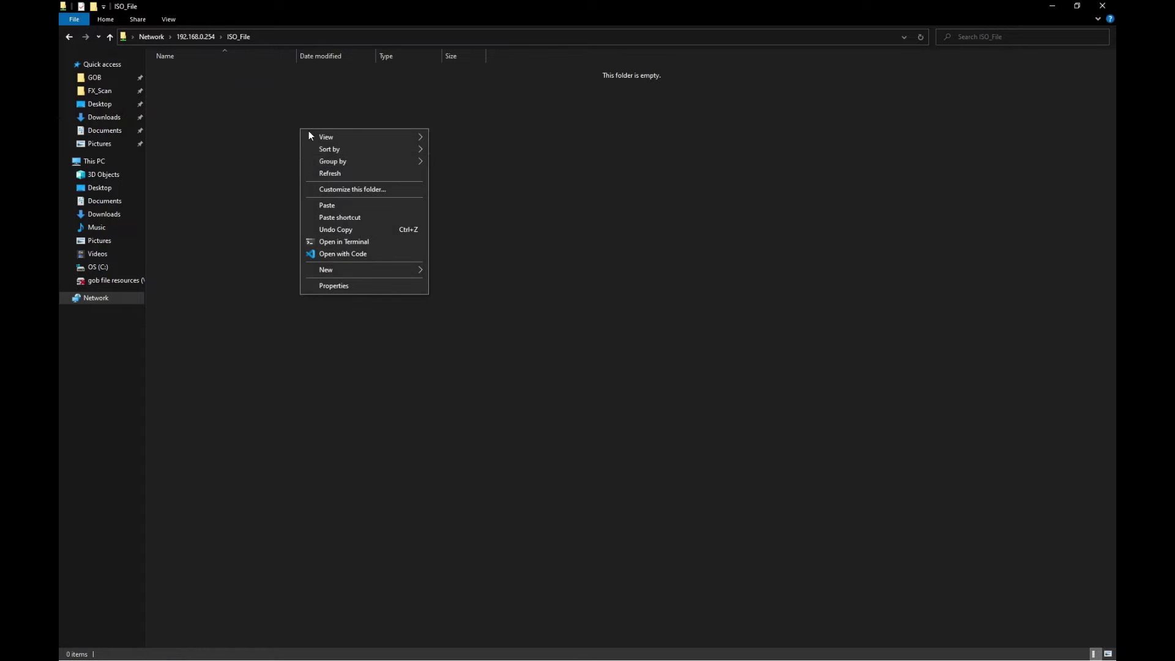
left_click(340, 205)
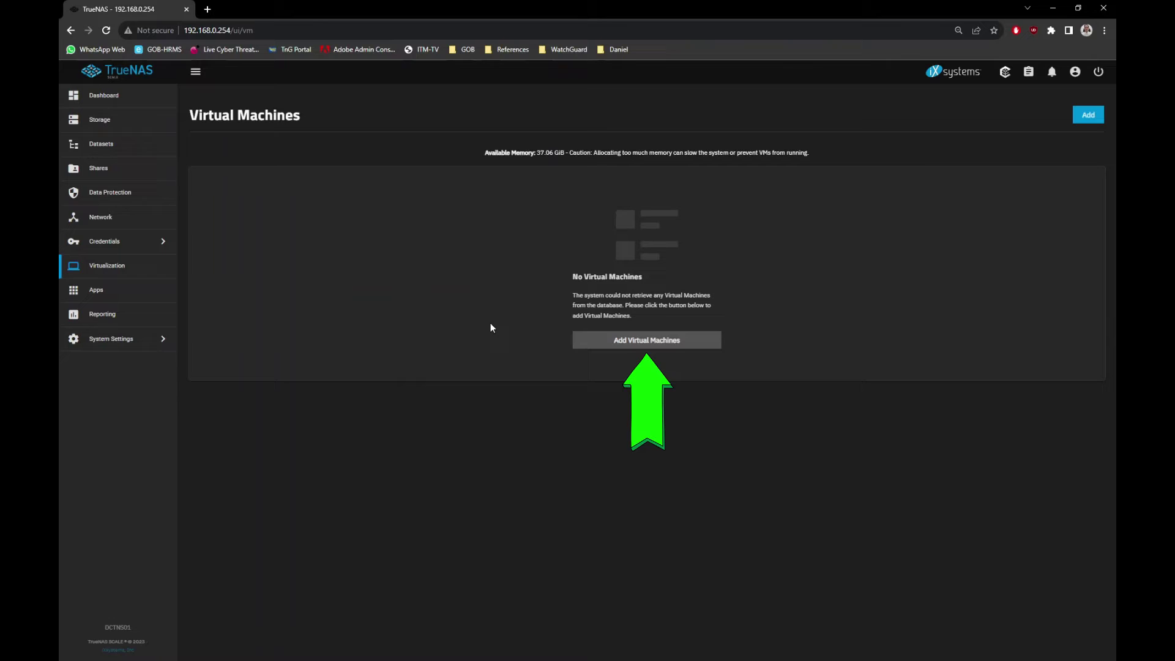
Start a new VM with Linux guest OS, name Ubuntu and description Ubuntu.
left_click(591, 344)
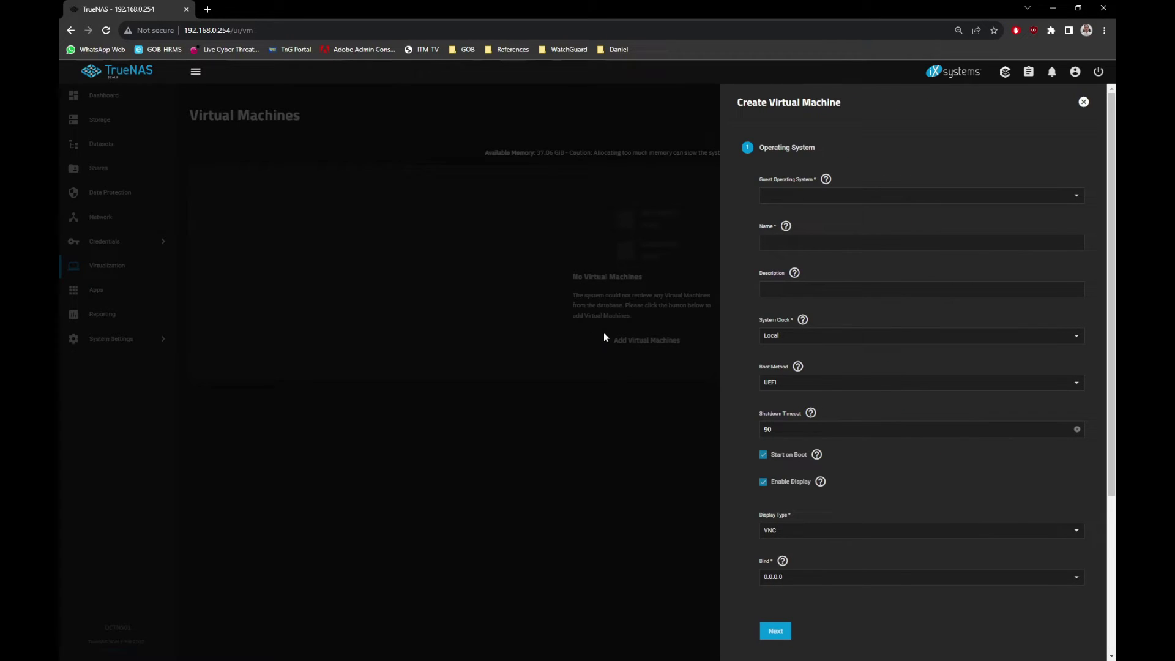
left_click(854, 200)
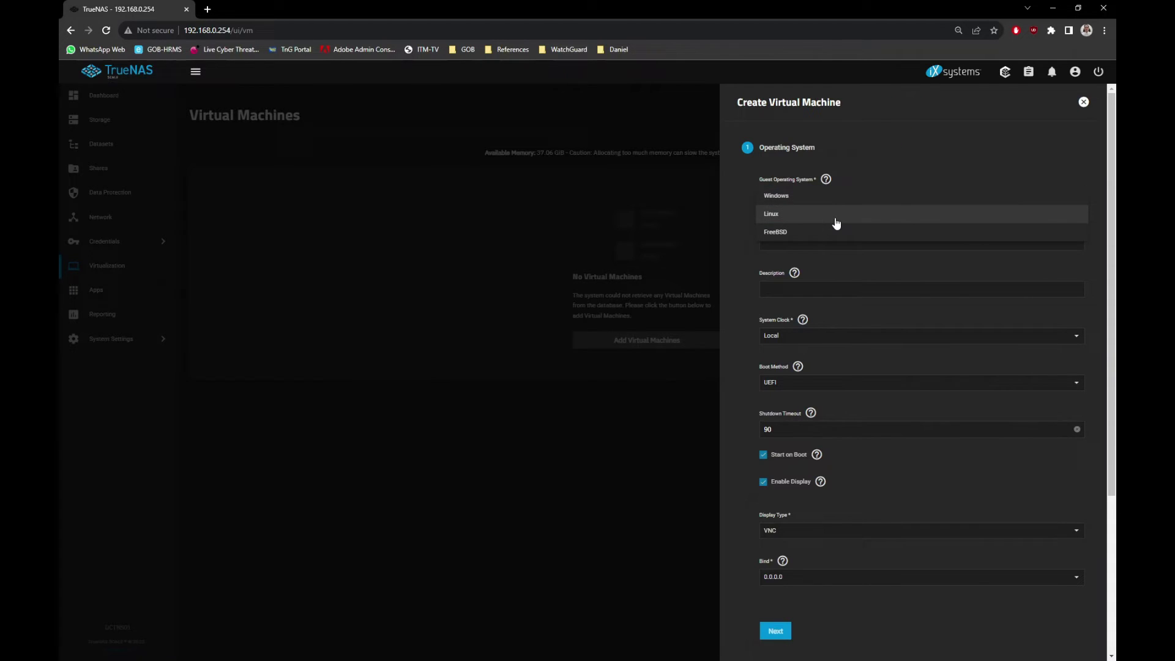
left_click(836, 222)
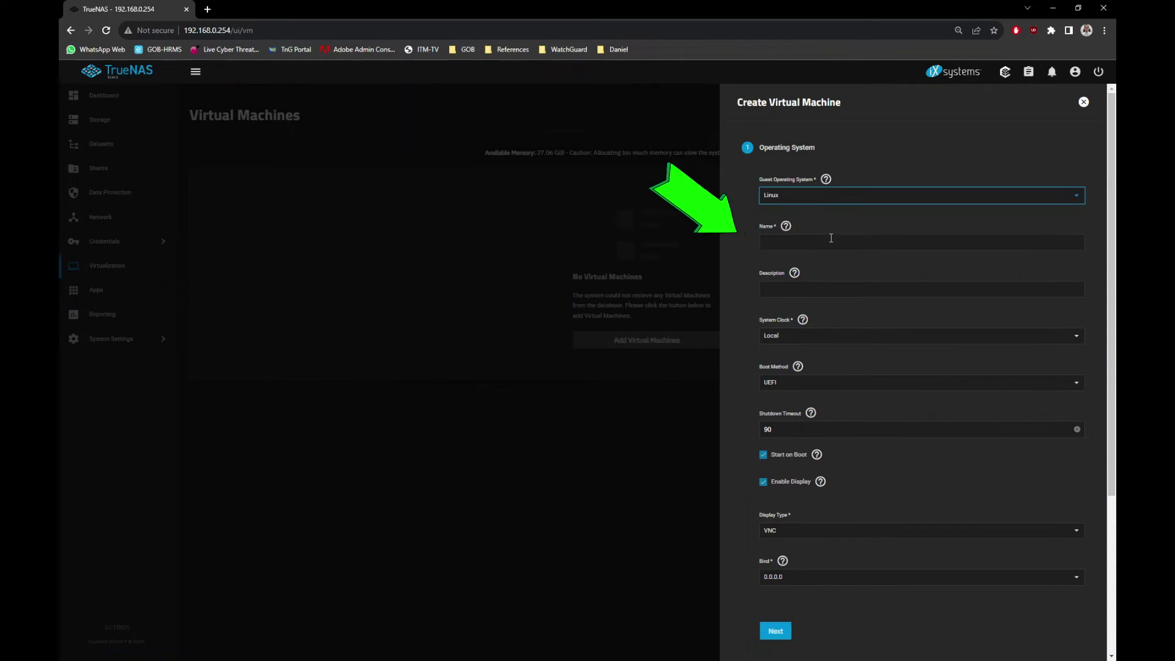
left_click(831, 243)
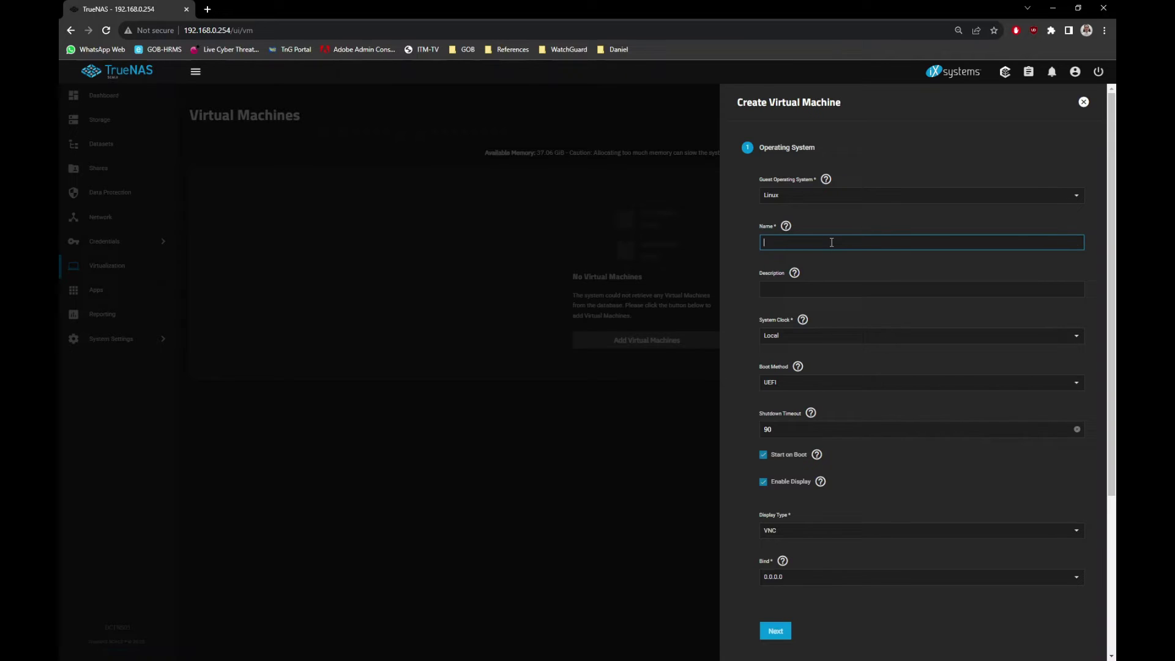
type("Ubuntu")
left_click(808, 290)
type("U")
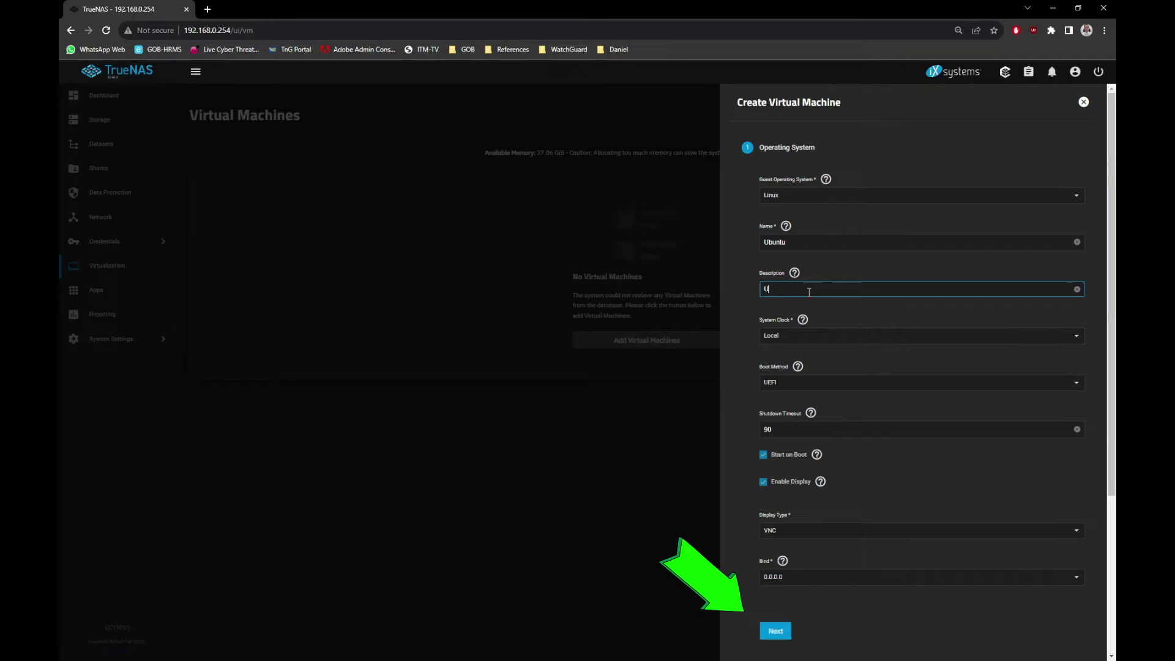
type("buntu")
Set the VM to 2 cores, 4 threads and Host Model CPU mode.
left_click(775, 631)
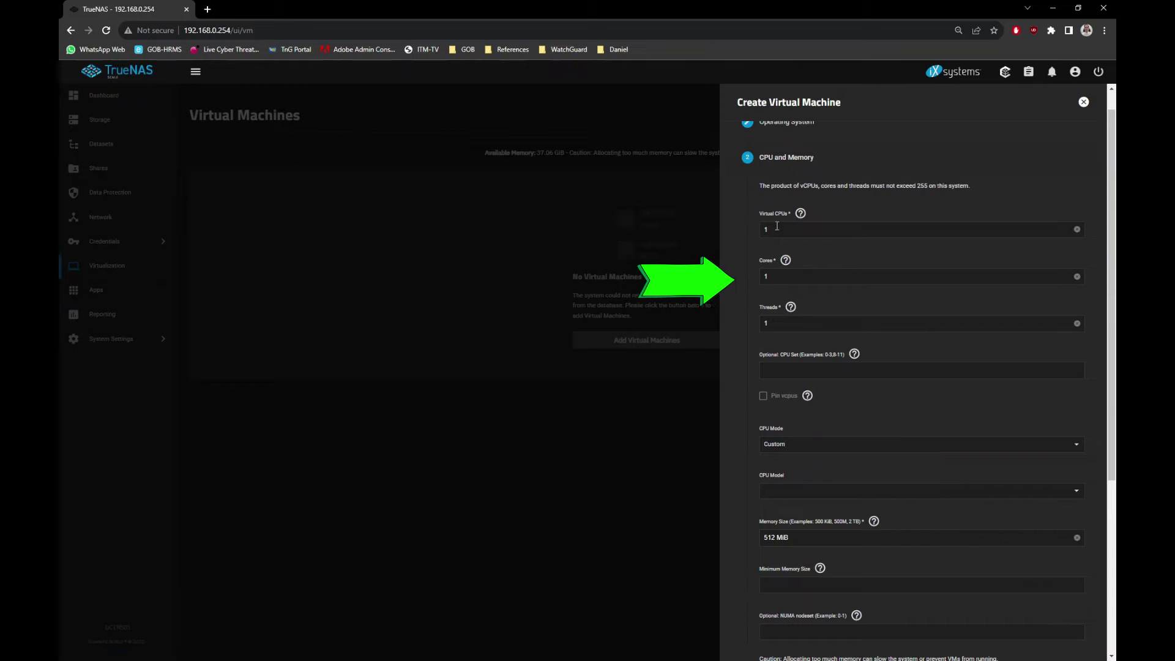
left_click(764, 276)
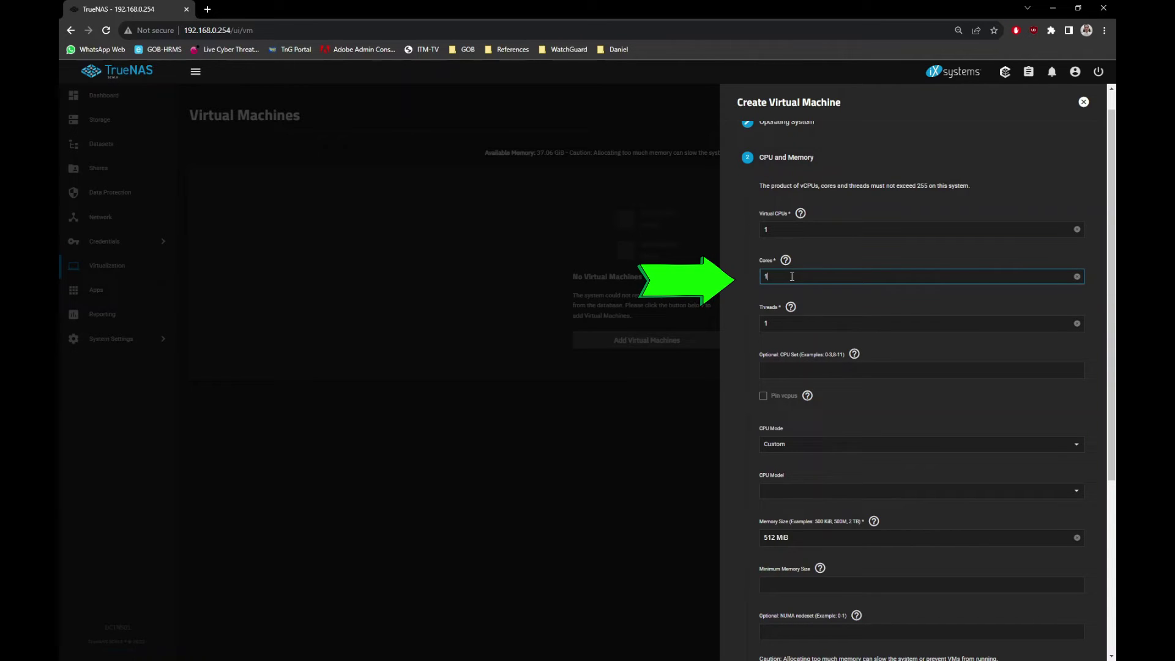
key("BackSpace")
type("2")
left_click(765, 323)
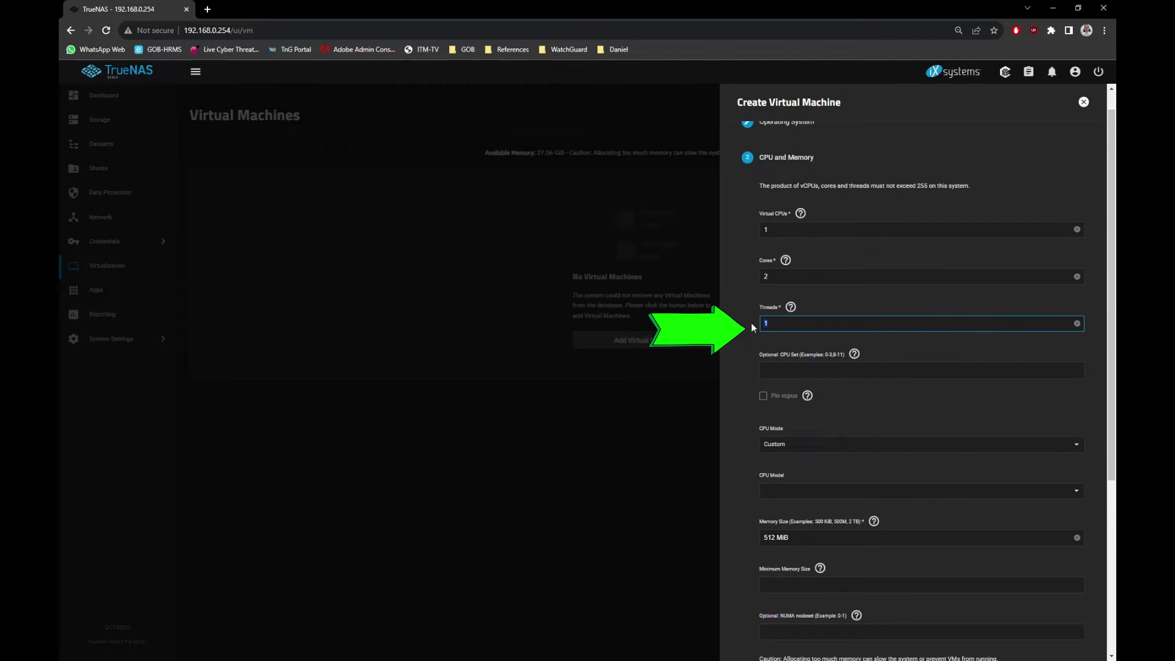
key("BackSpace")
type("4")
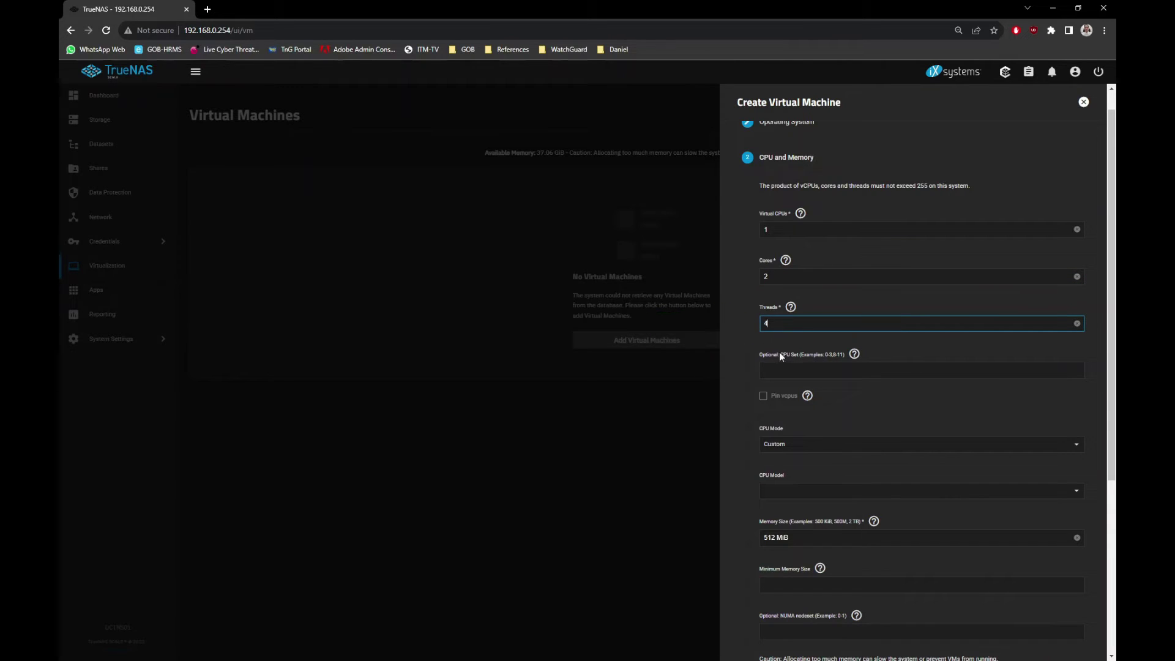
left_click(787, 448)
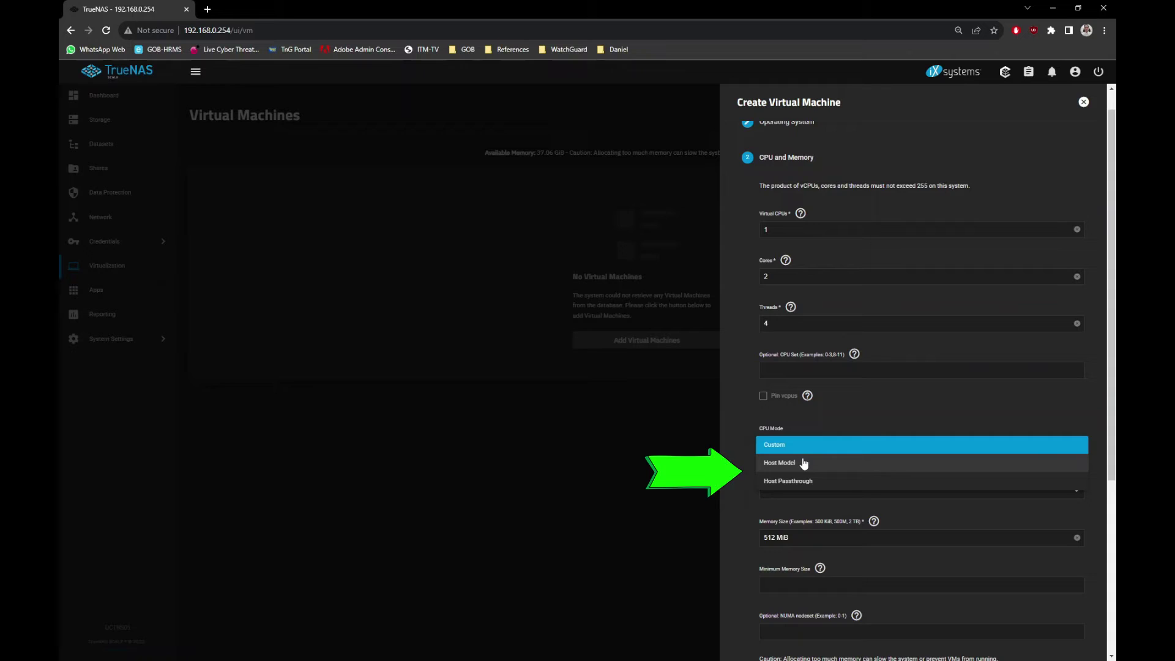
left_click(804, 463)
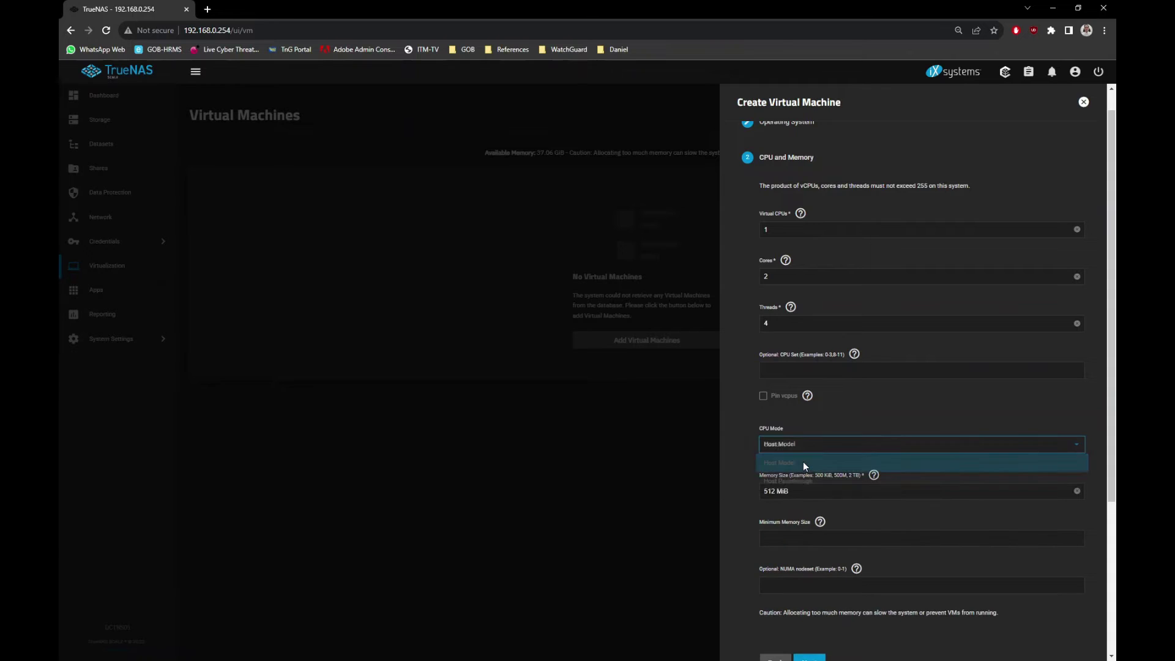
Set memory size to 8 GiB with a 2 GiB minimum.
left_click(789, 490)
left_click_drag(790, 489, 746, 491)
type("8Gib")
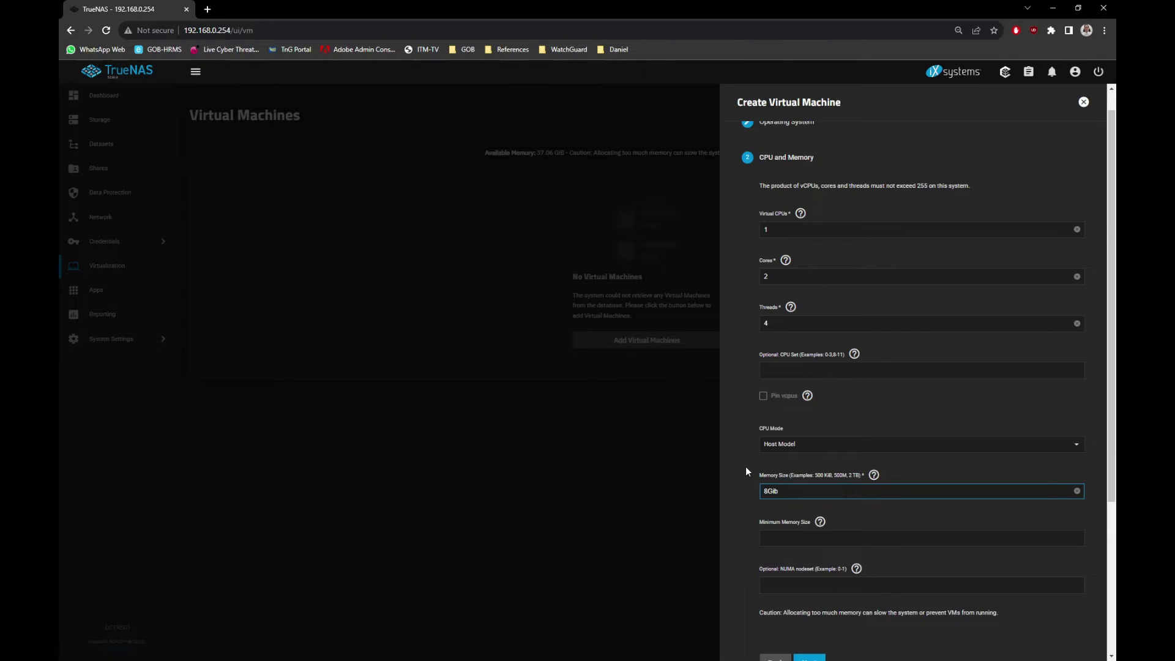
scroll(745, 465, "down", 1)
left_click(782, 483)
type("2")
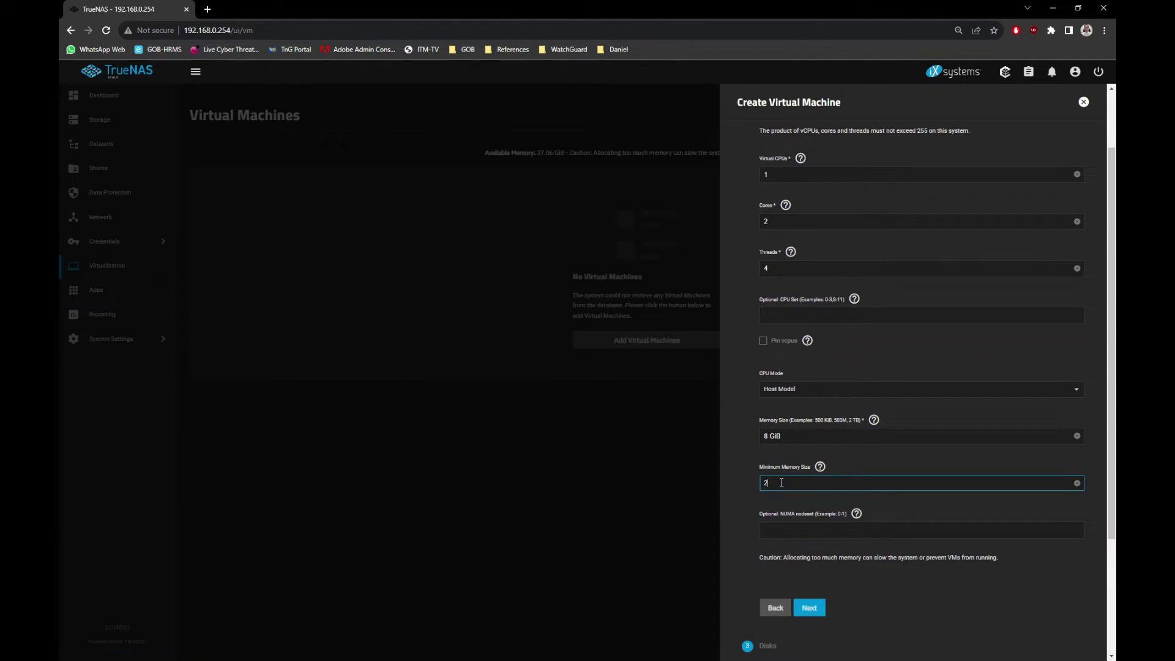
type("Gib")
scroll(780, 479, "down", 2)
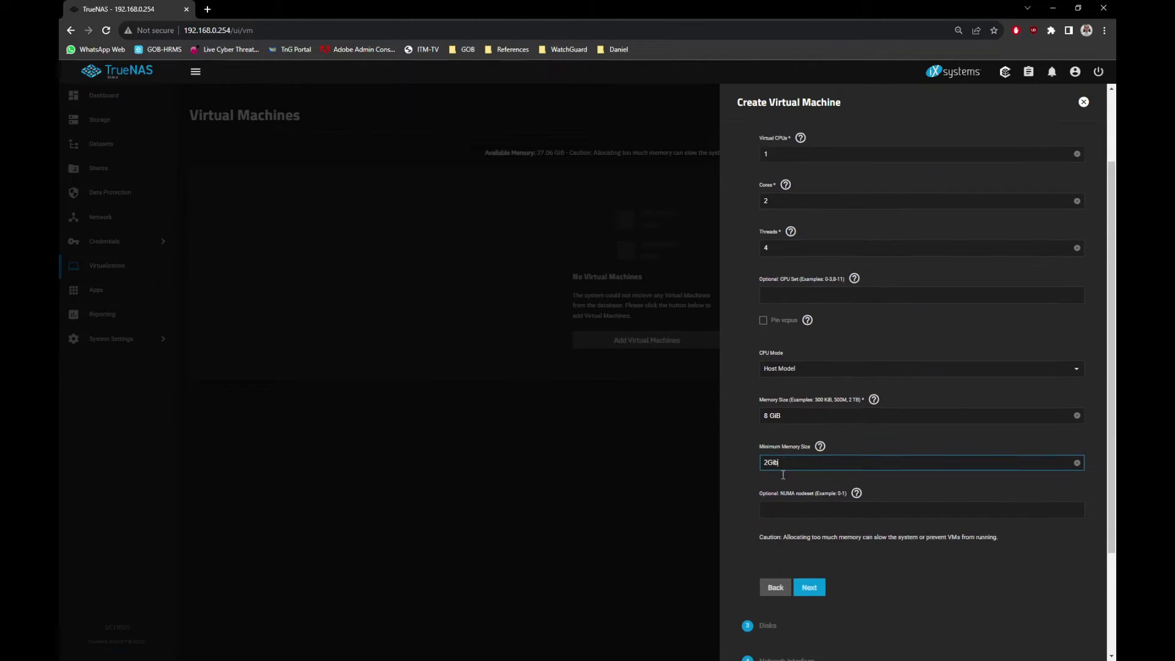
Store the VM's new disk image on pool1/VM_Guest and size it 40 GiB.
left_click(811, 495)
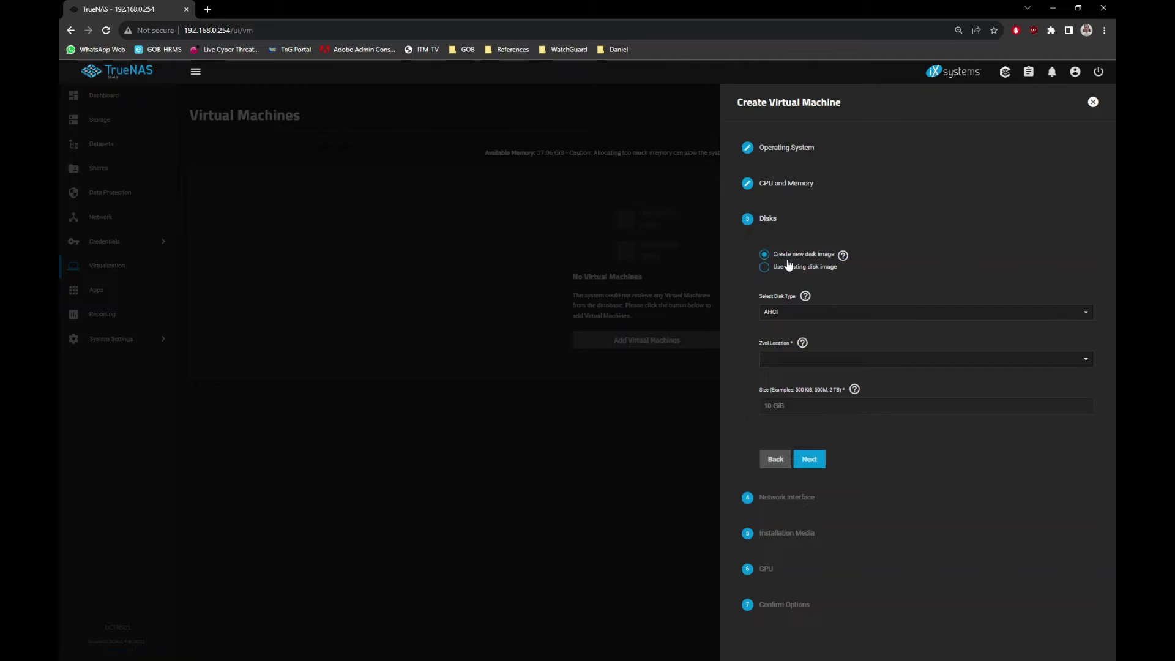
left_click(779, 360)
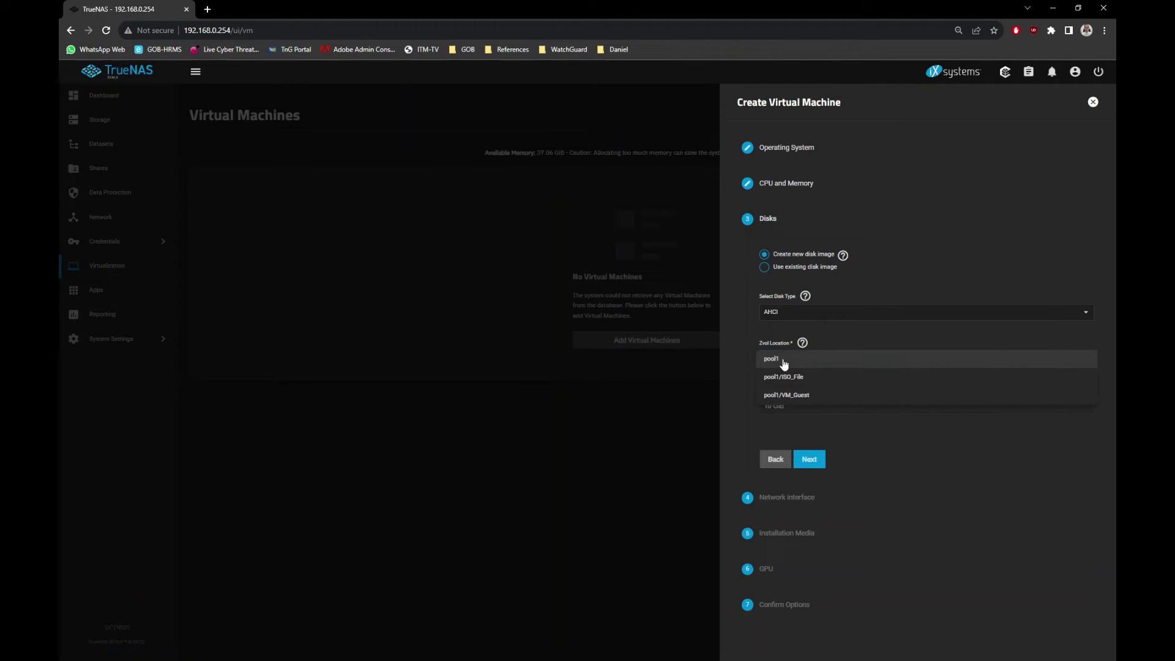
left_click(795, 397)
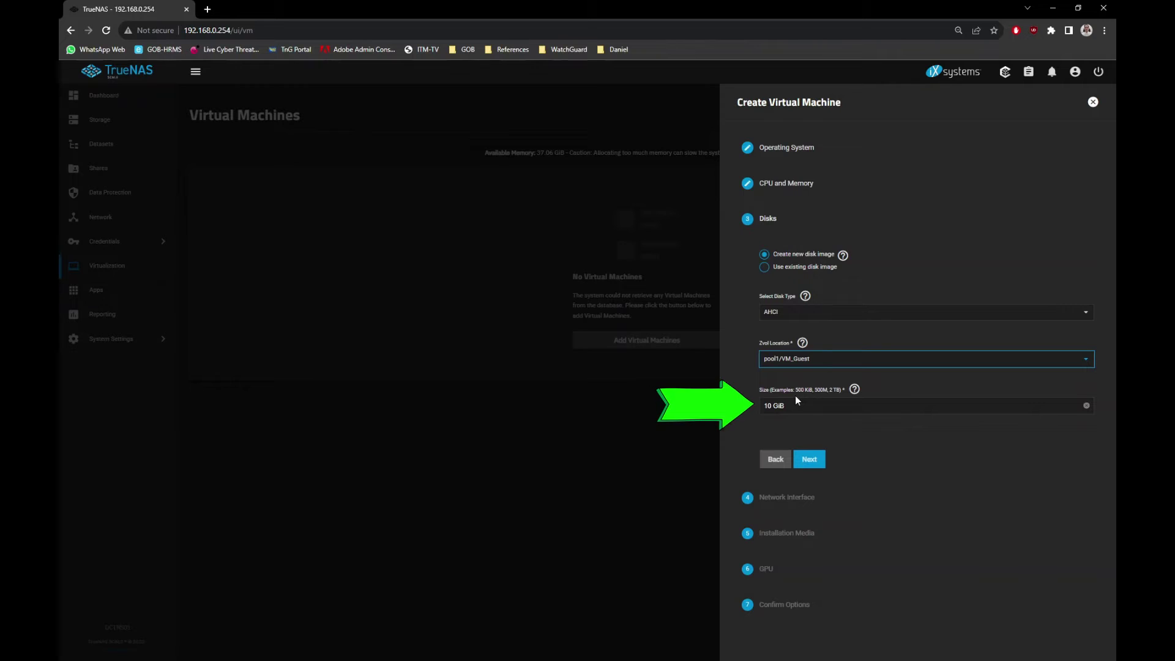
left_click(777, 407)
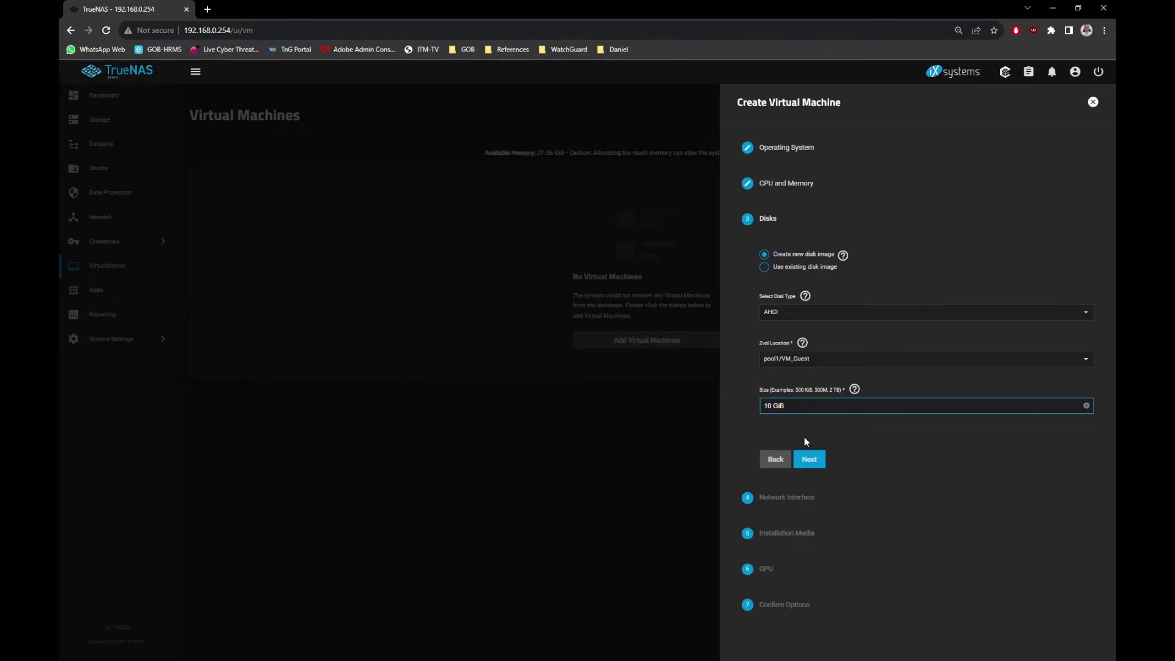
key("Delete")
type("4")
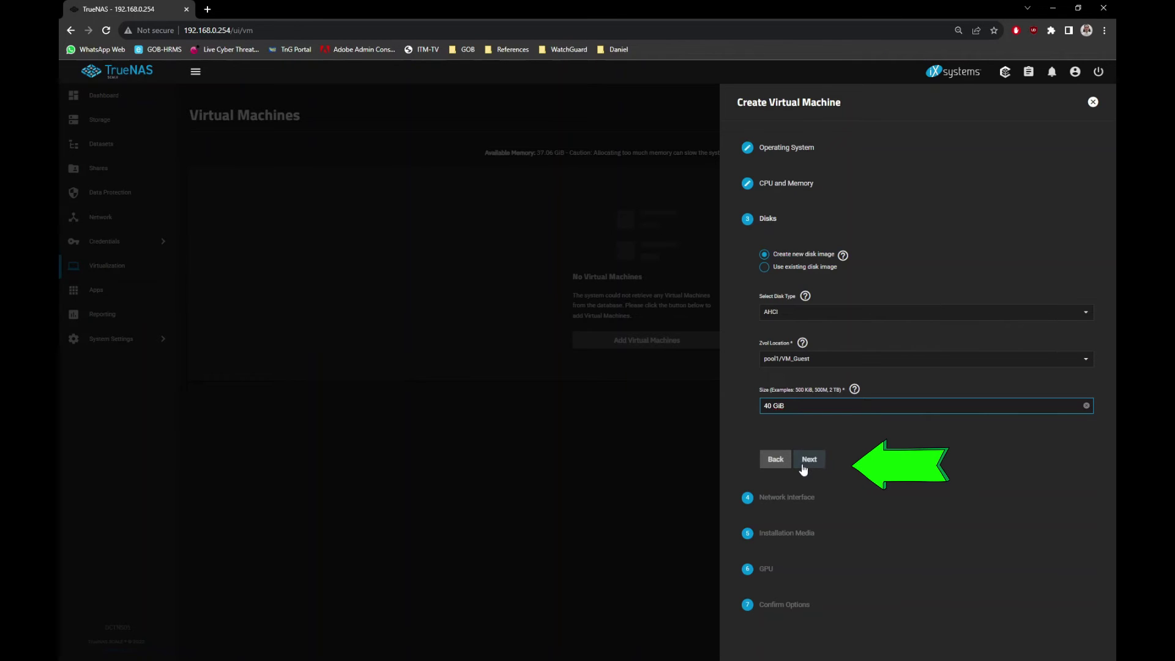
Give the VM an Intel e82585 (e1000) network adapter attached to enp1s0.
left_click(804, 464)
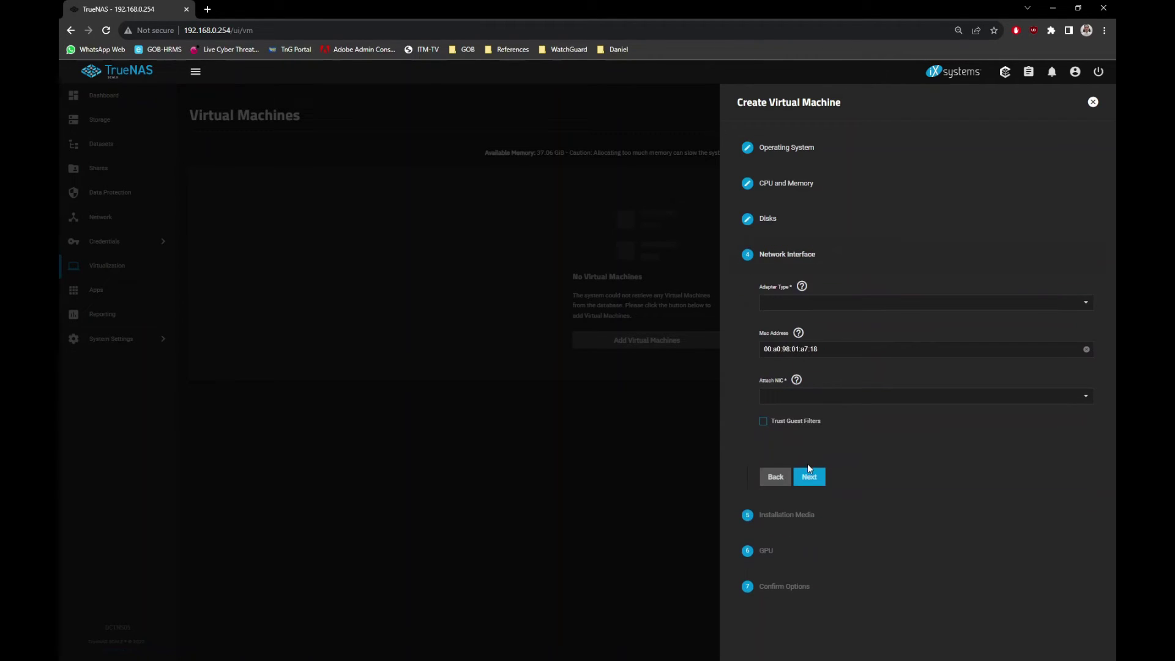
left_click(806, 304)
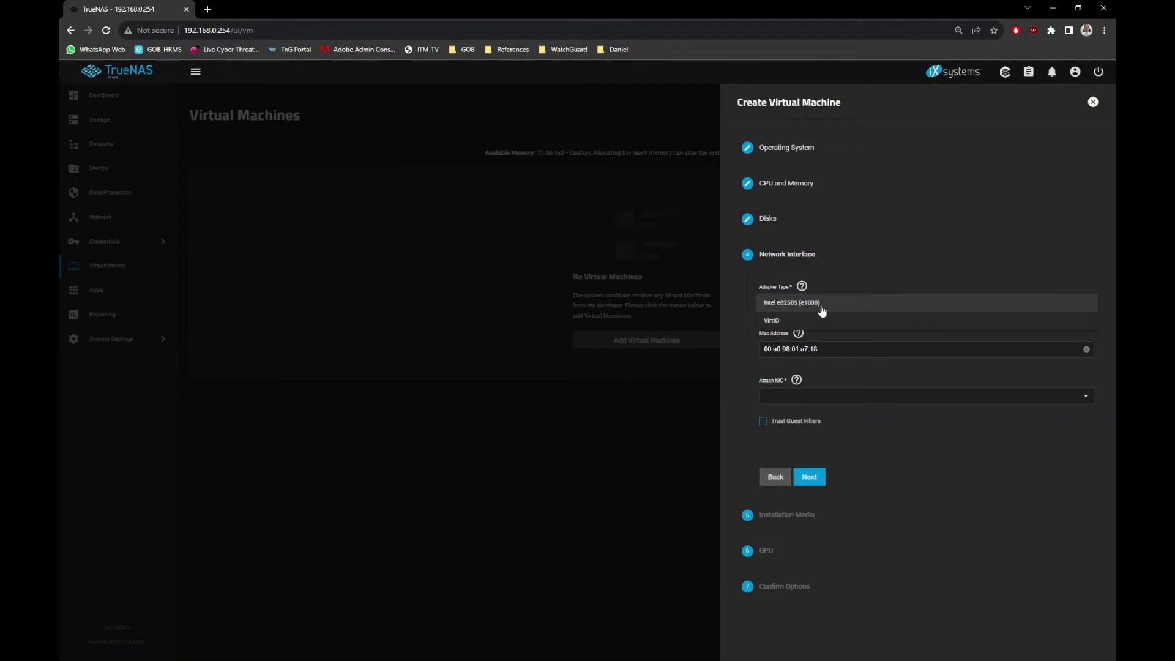
left_click(821, 304)
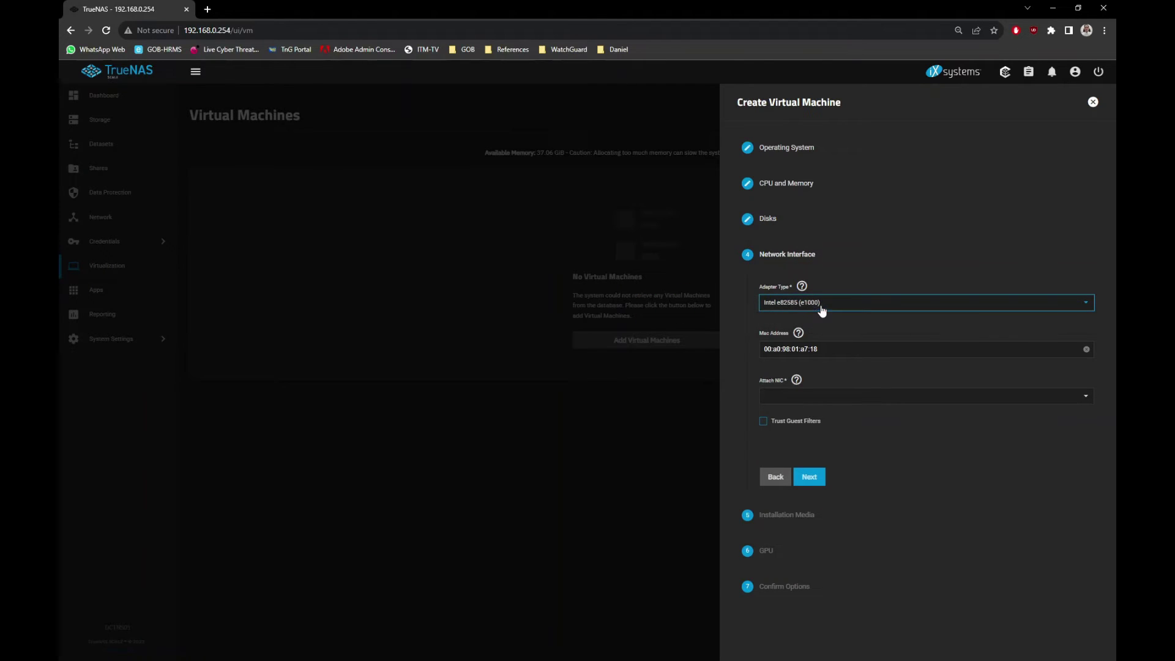
left_click(813, 401)
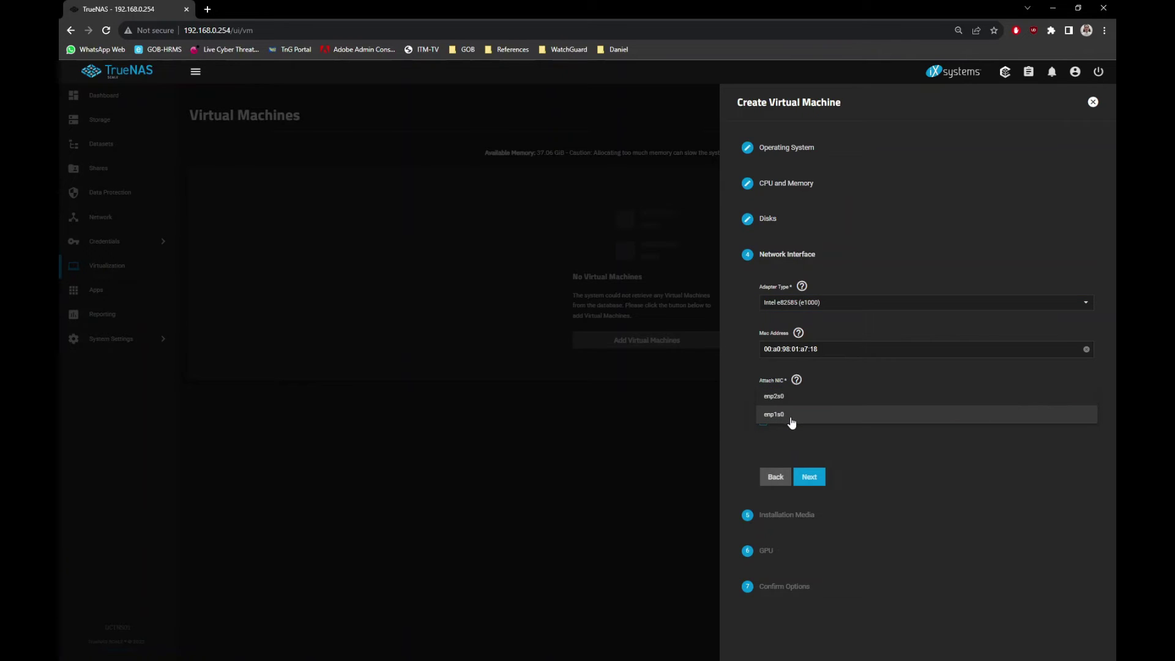
left_click(789, 416)
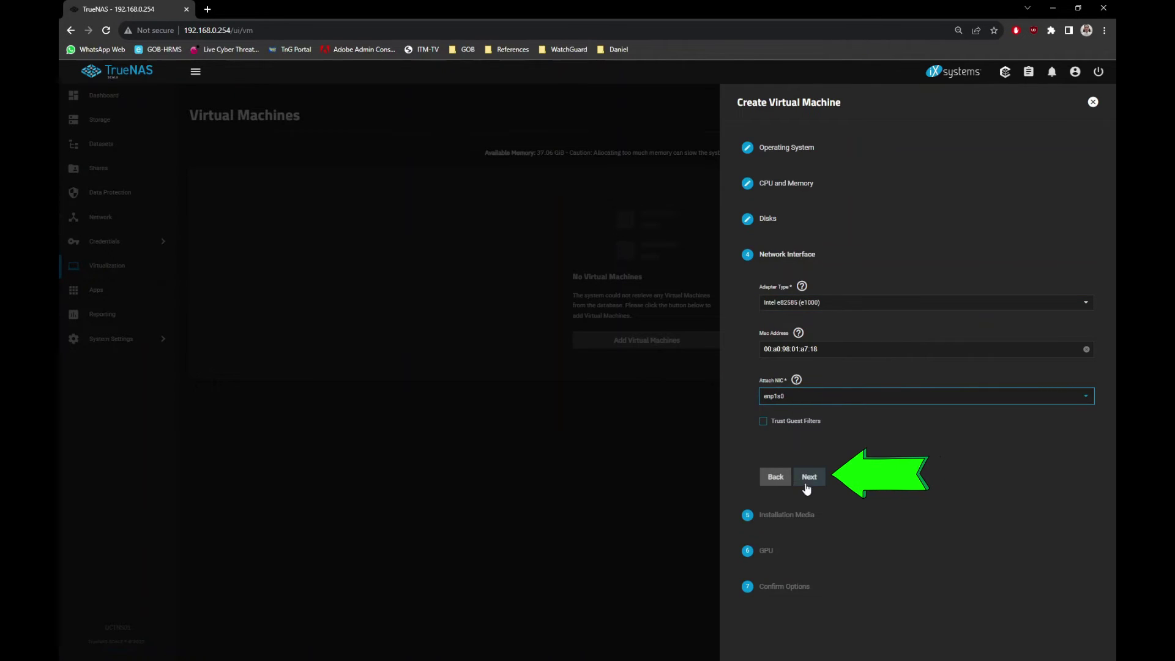
left_click(809, 477)
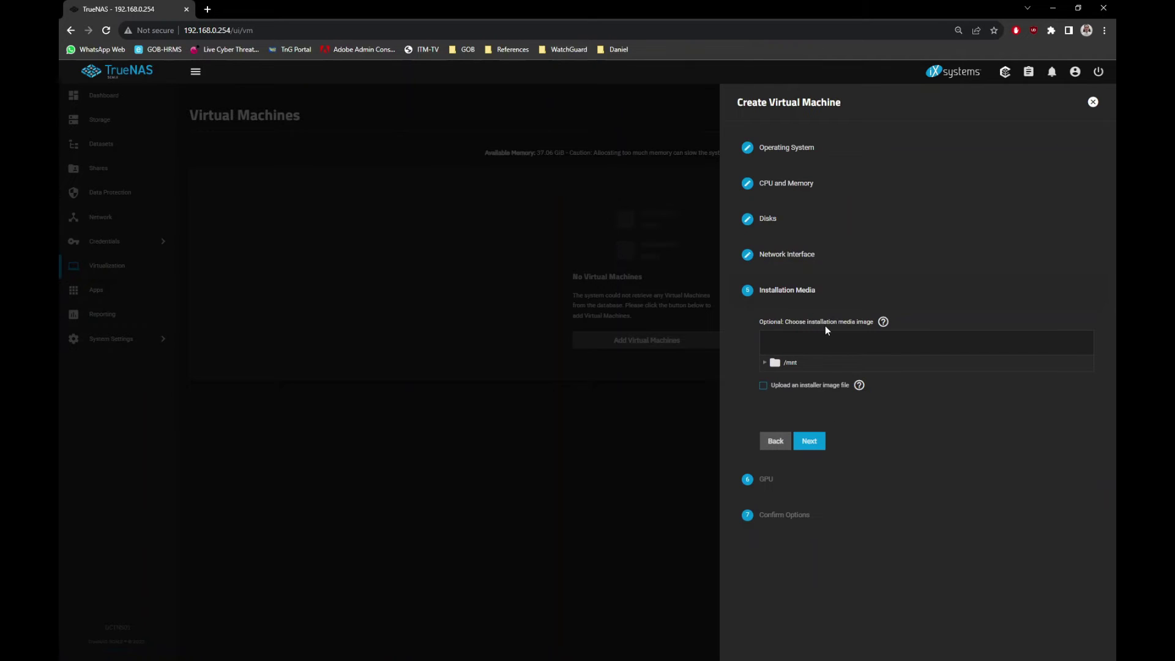
Use /mnt/pool1/ISO_File/ubuntu-22.04.3-live-server-amd64.iso as the VM's installation media.
left_click(765, 362)
left_click(775, 378)
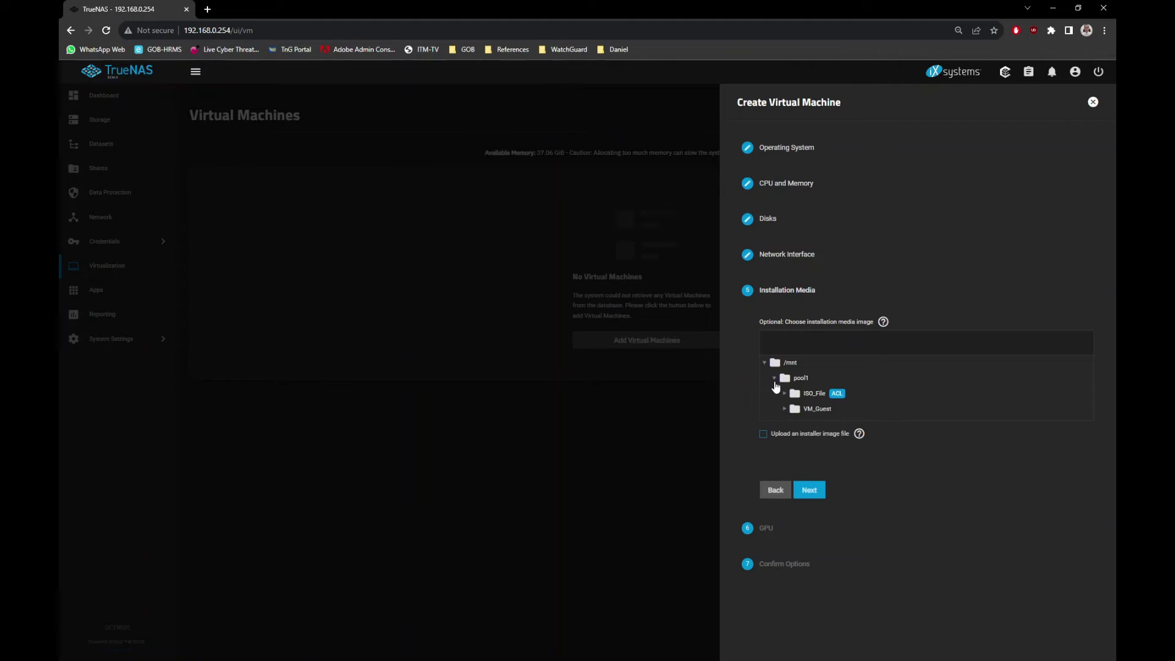
left_click(784, 394)
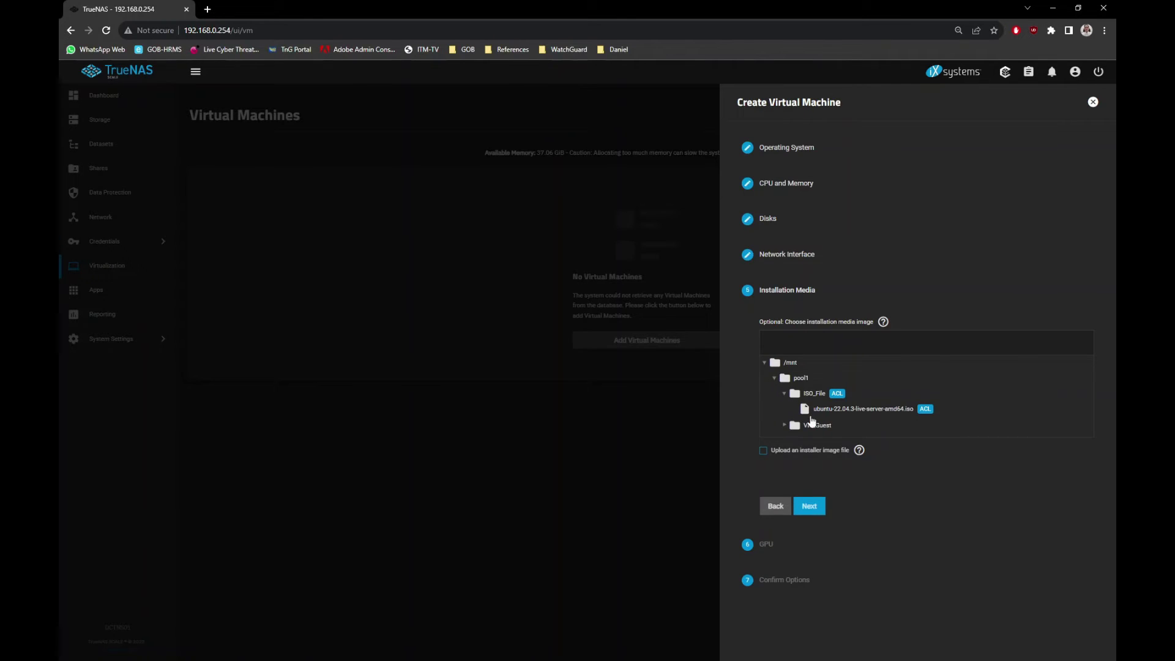
left_click(857, 409)
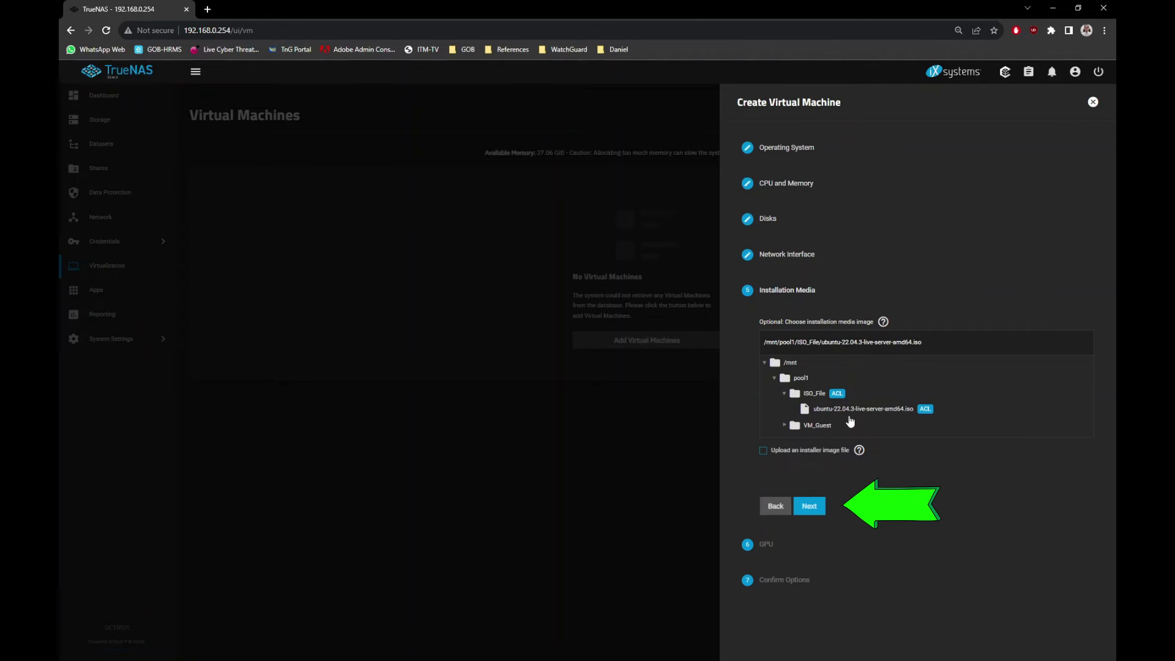
left_click(809, 506)
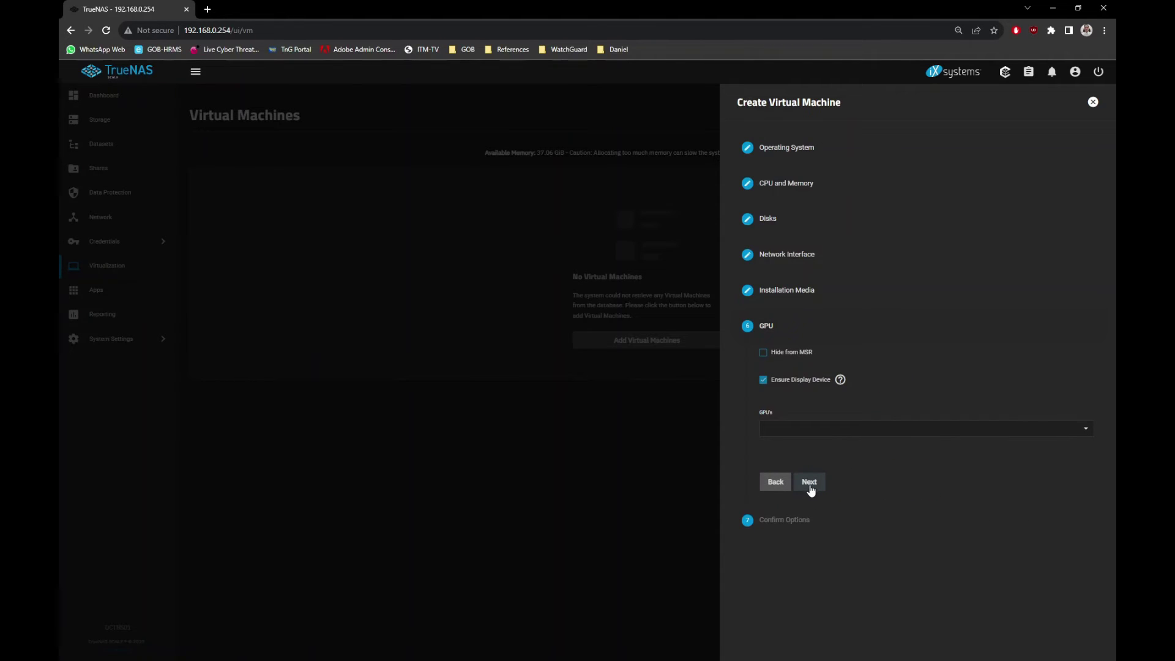
Keep the GPU defaults and save the Ubuntu VM from the confirmation summary.
left_click(810, 482)
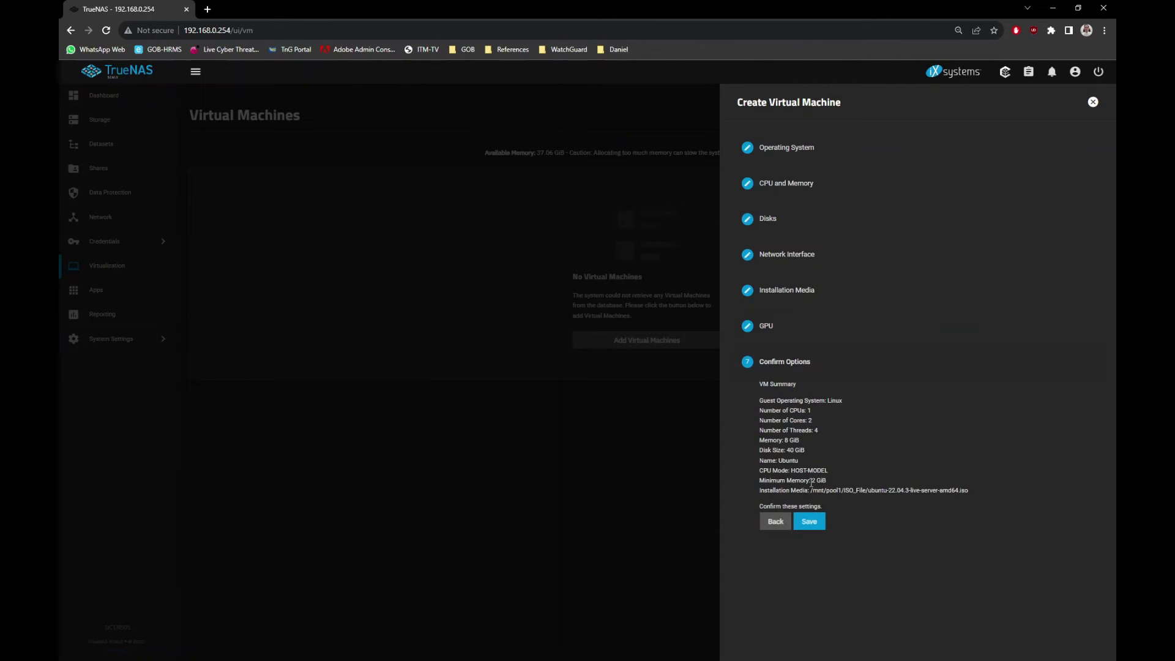
left_click(809, 522)
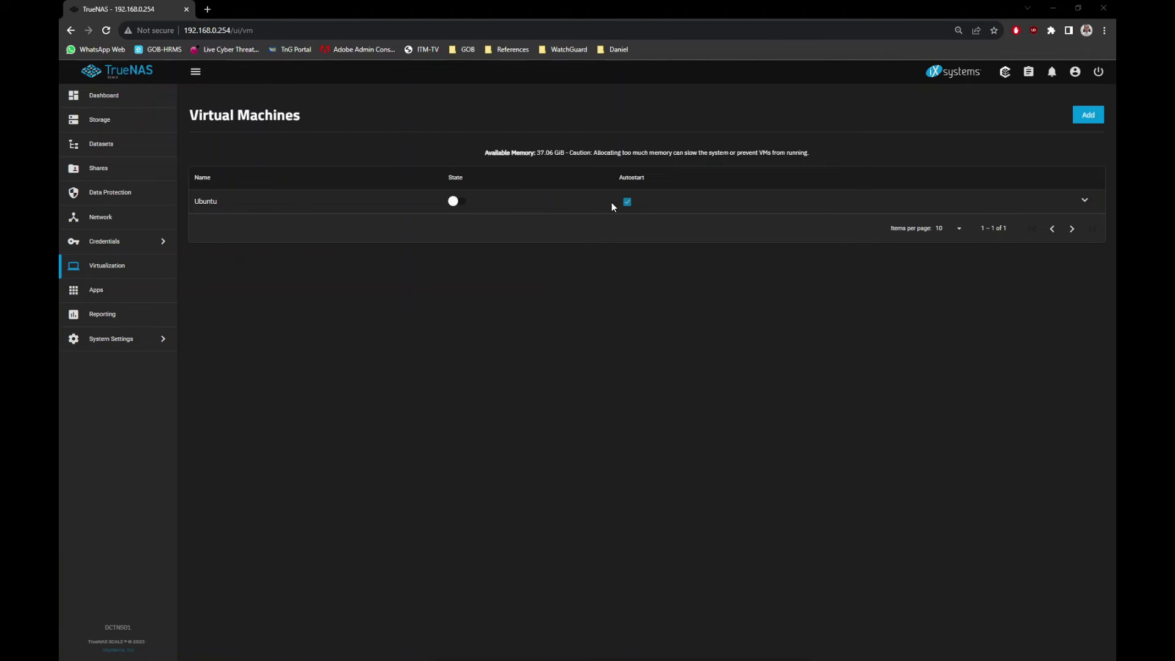
Turn off autostart for the Ubuntu VM and start it.
left_click(628, 203)
left_click(249, 207)
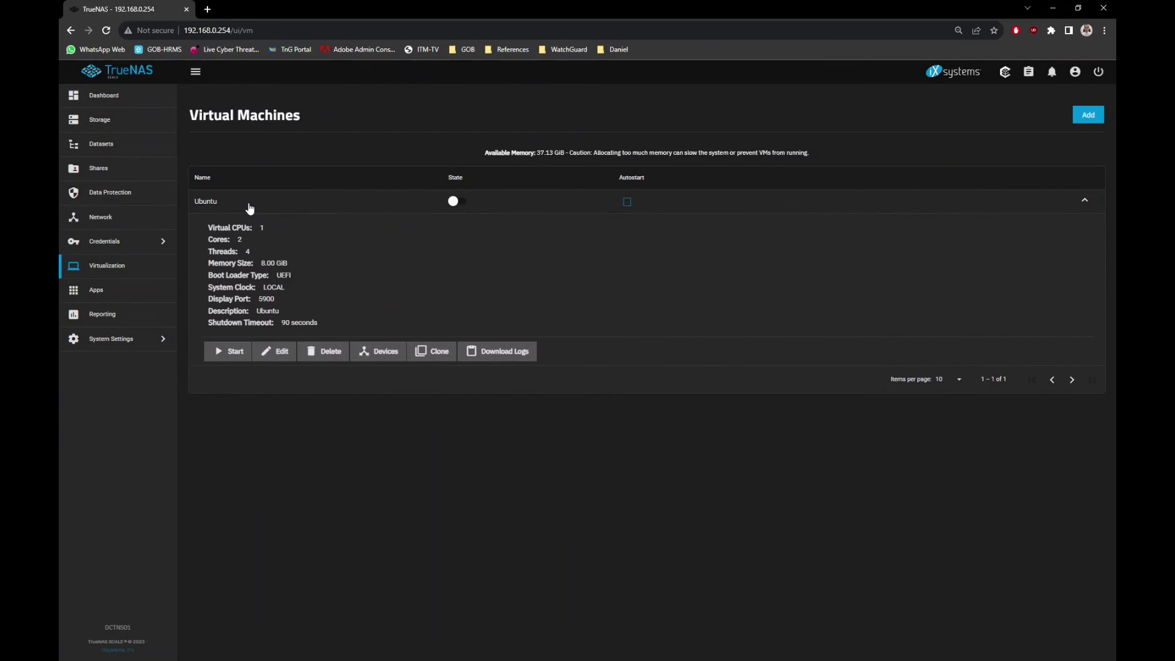
left_click(235, 353)
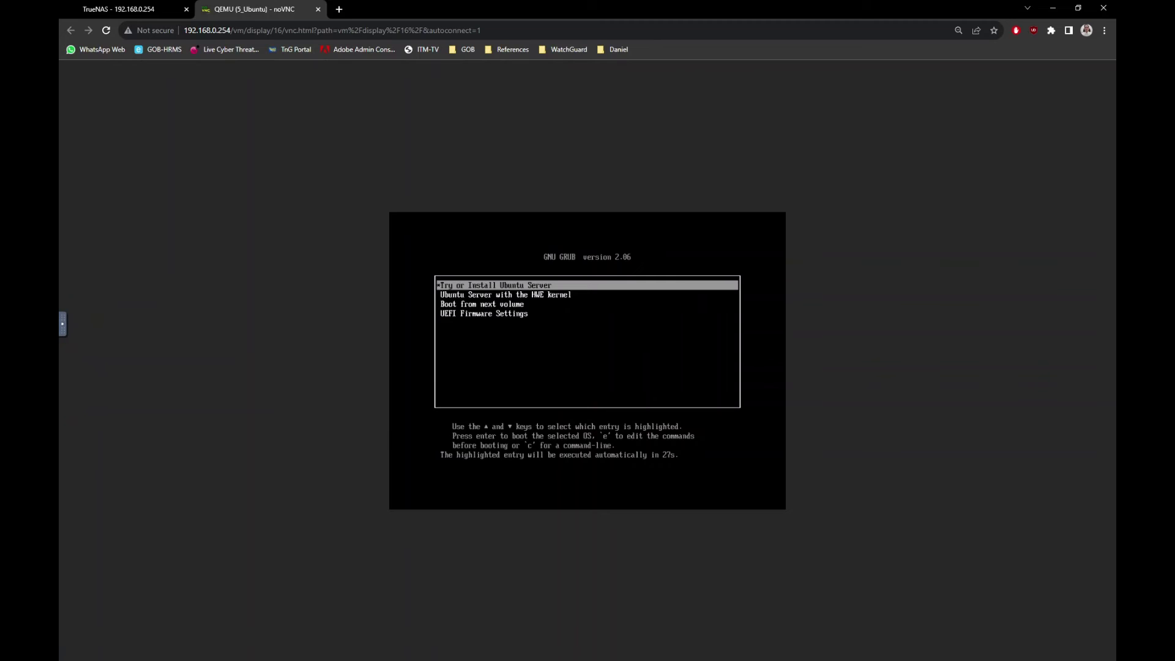
Halt the GRUB countdown on 'Try or Install Ubuntu Server', then move focus to Reboot Now after installing.
key("Down")
key("Up")
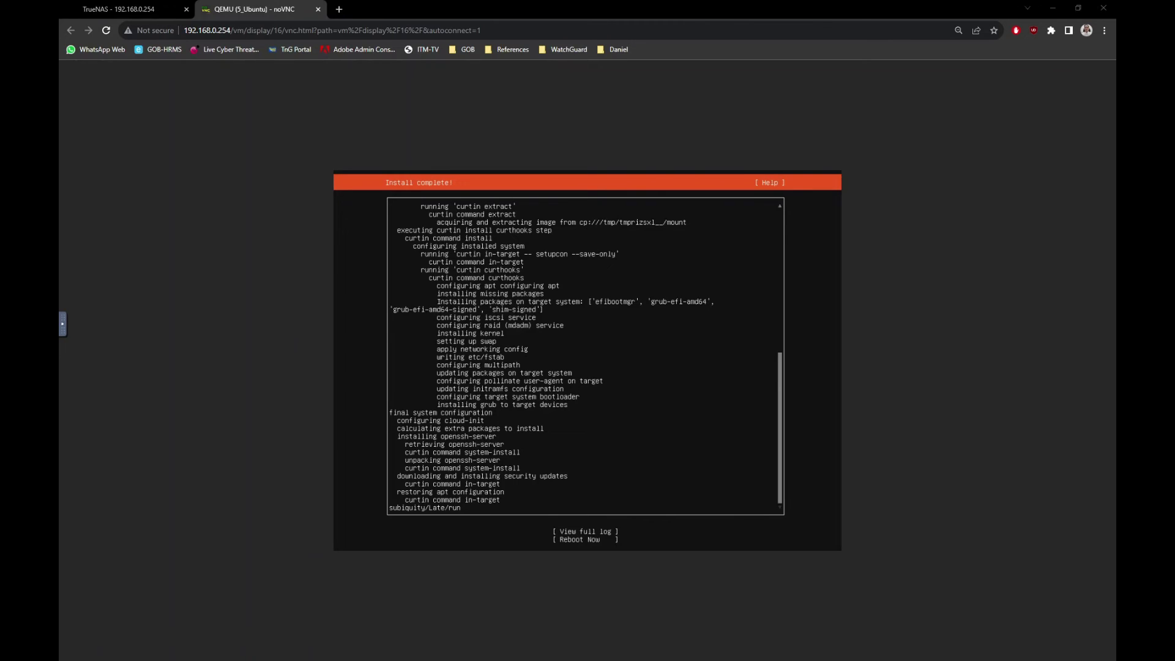
key("alt+Tab")
key("Tab")
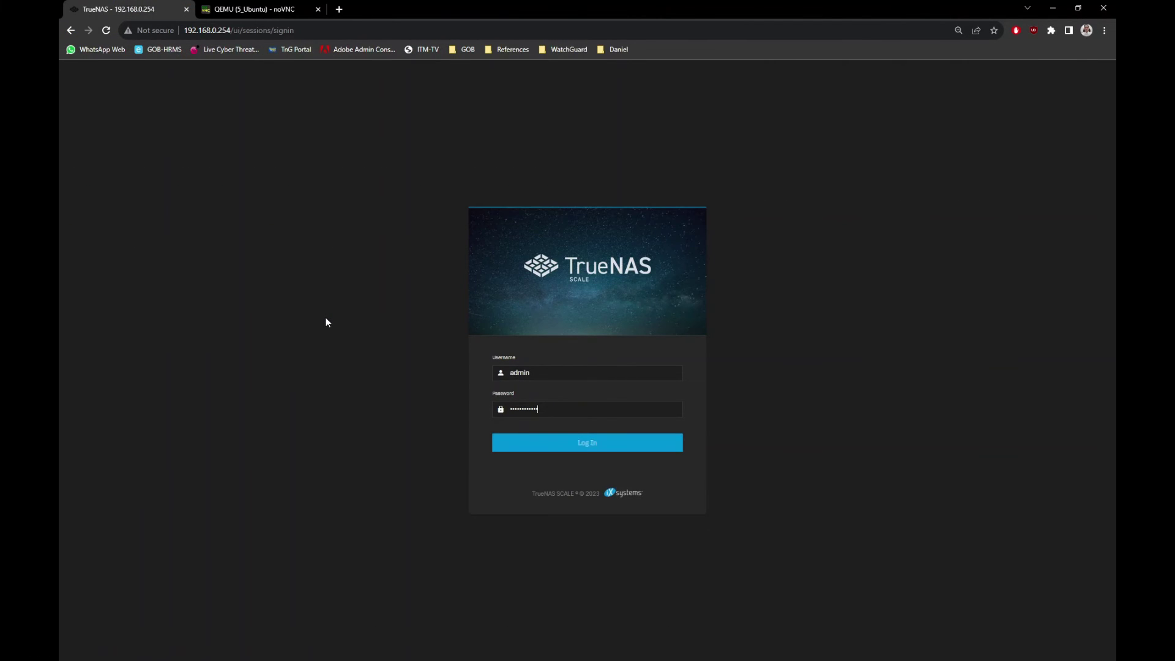
Sign back in, power off the Ubuntu VM, close its console, and view its devices.
key("Return")
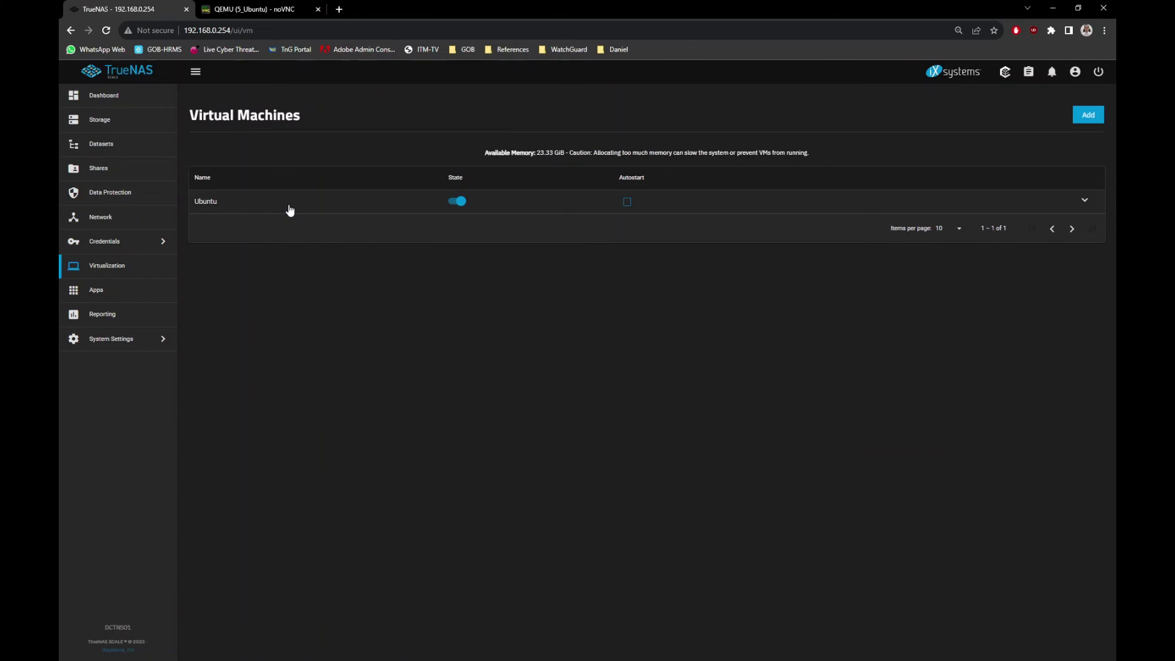
left_click(288, 210)
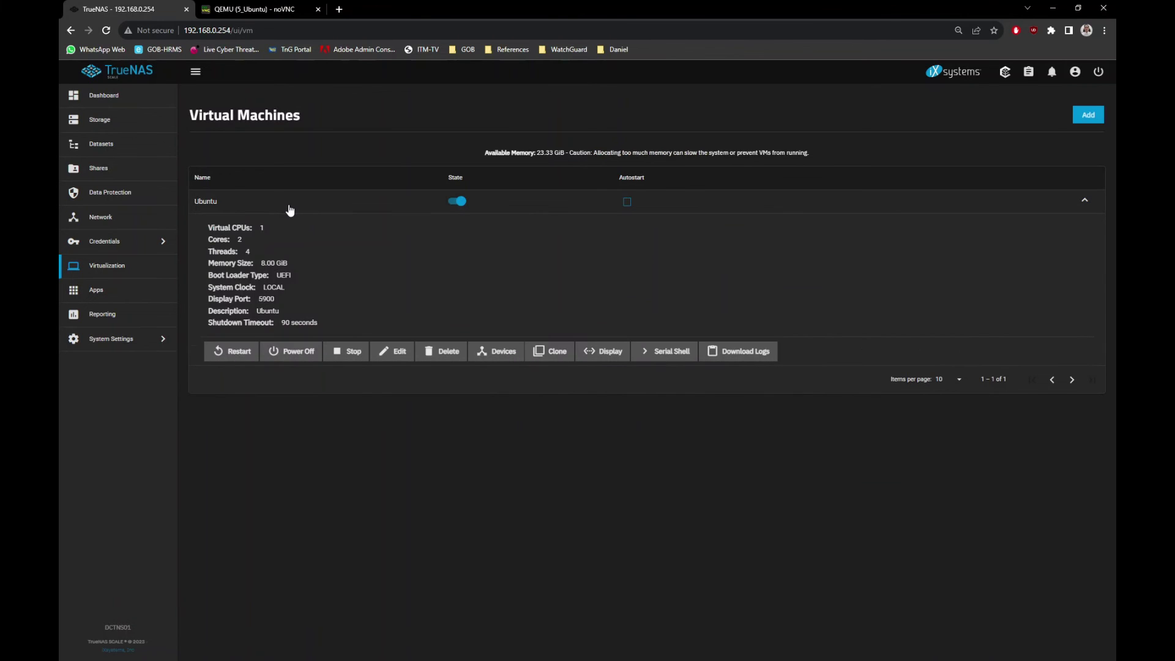
left_click(294, 353)
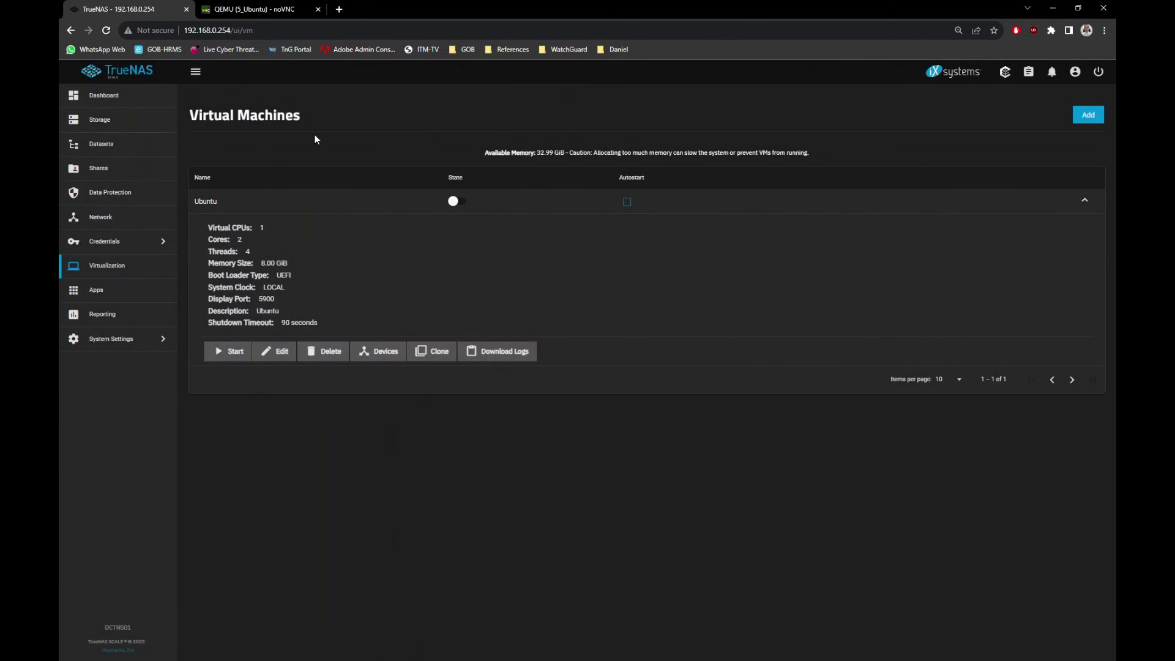
left_click(317, 9)
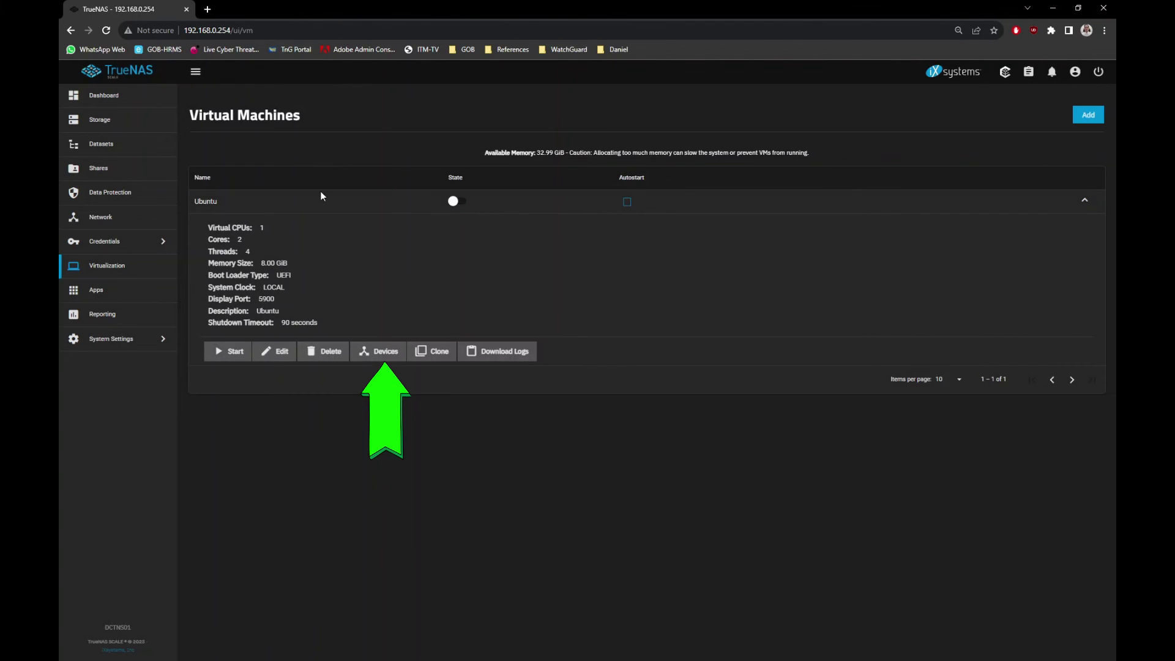
left_click(387, 356)
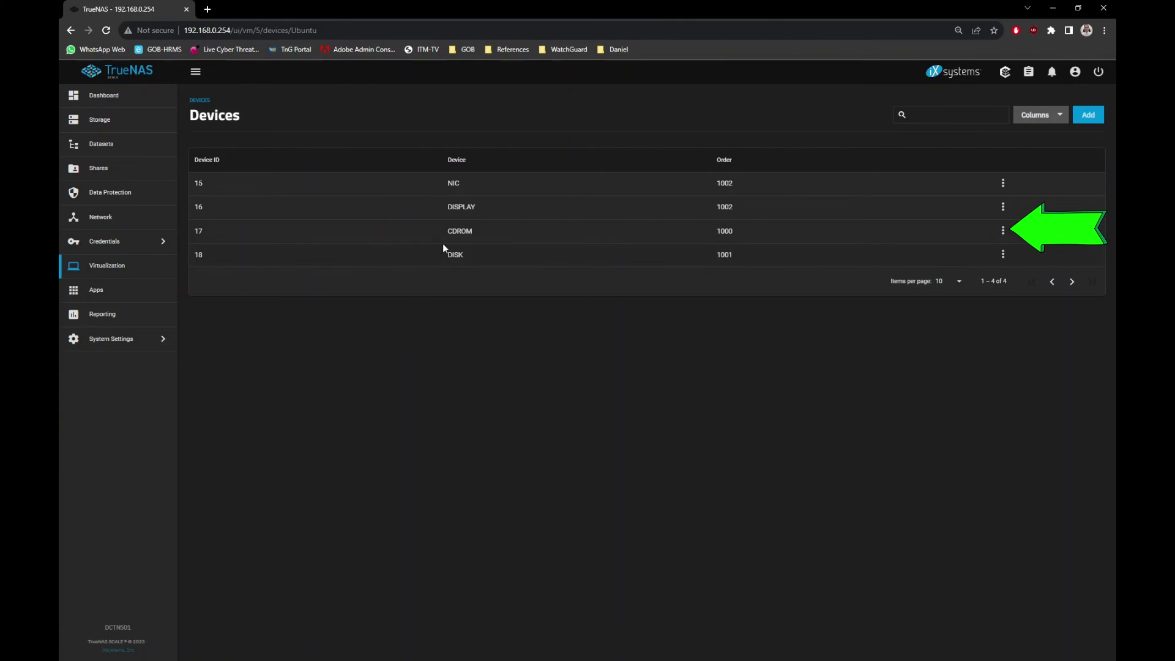
Force-delete the Ubuntu VM's CDROM device, then go back to the Virtual Machines list.
left_click(1002, 234)
left_click(1011, 270)
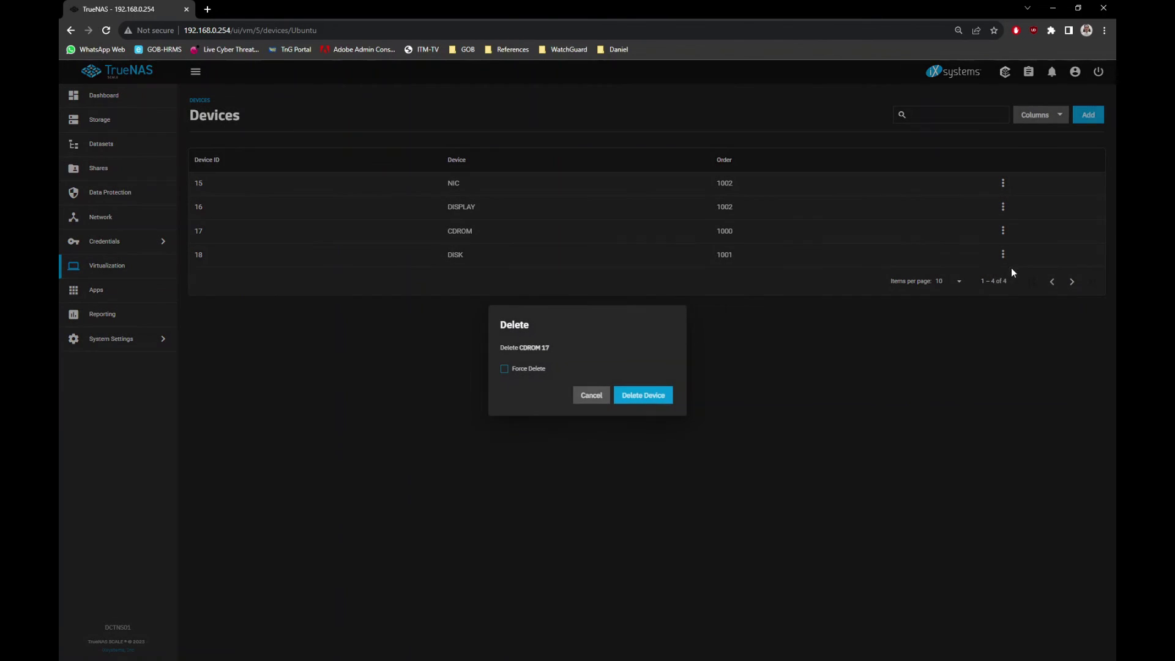
left_click(531, 371)
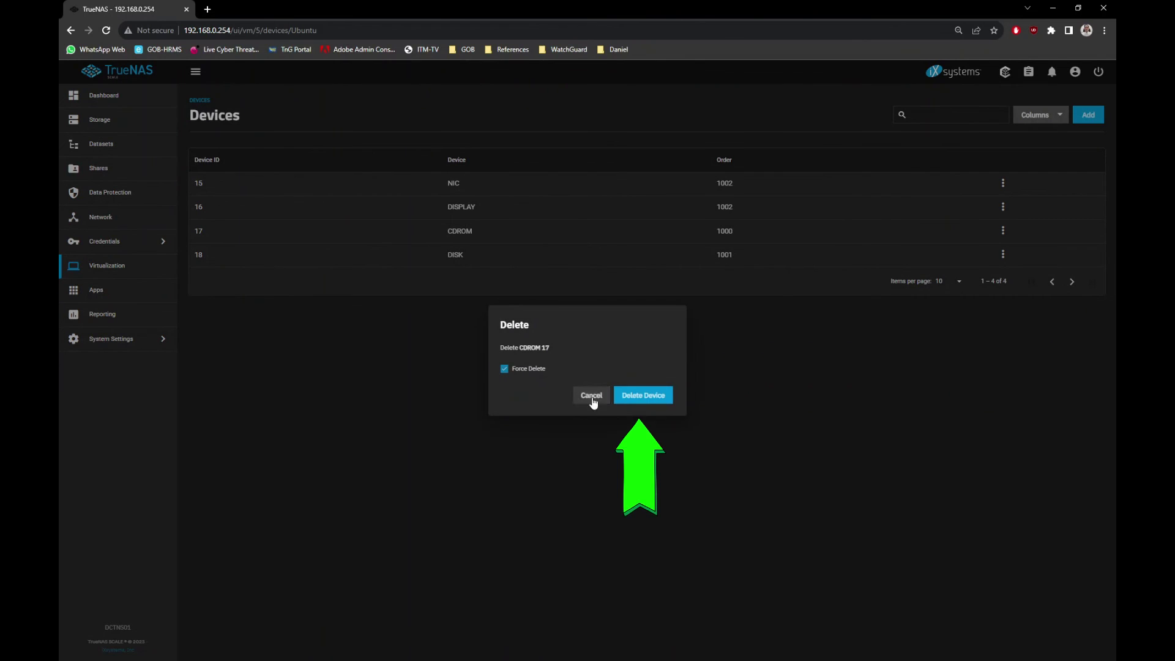
left_click(666, 401)
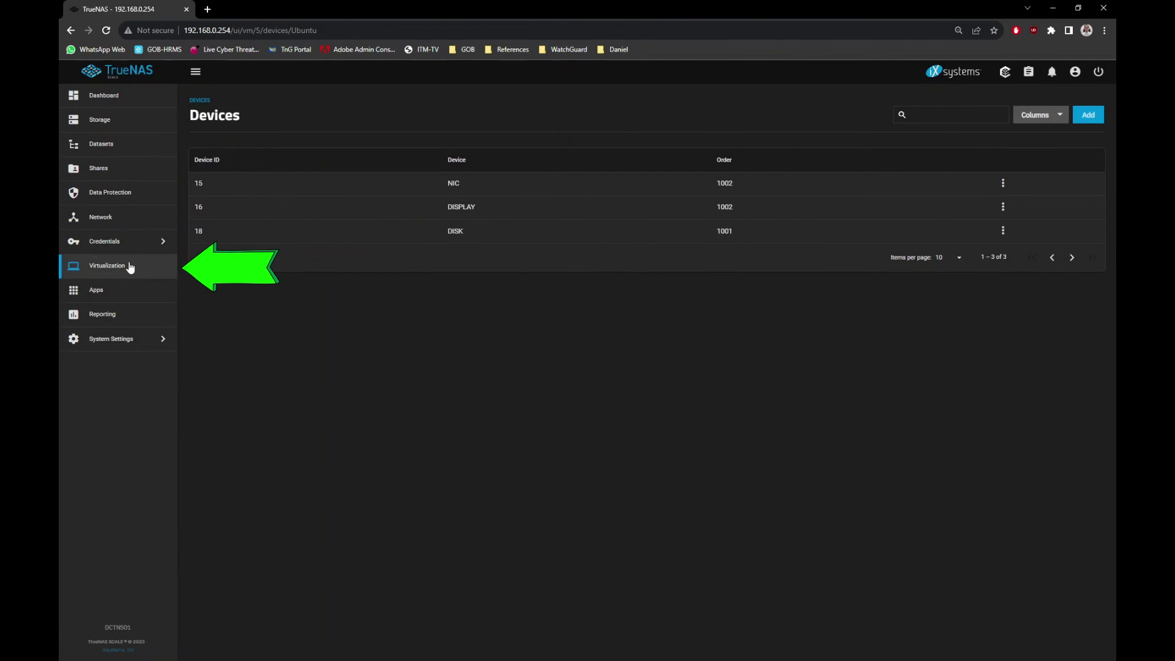
left_click(130, 265)
Start the Ubuntu VM again and open its console in a new tab.
left_click(255, 204)
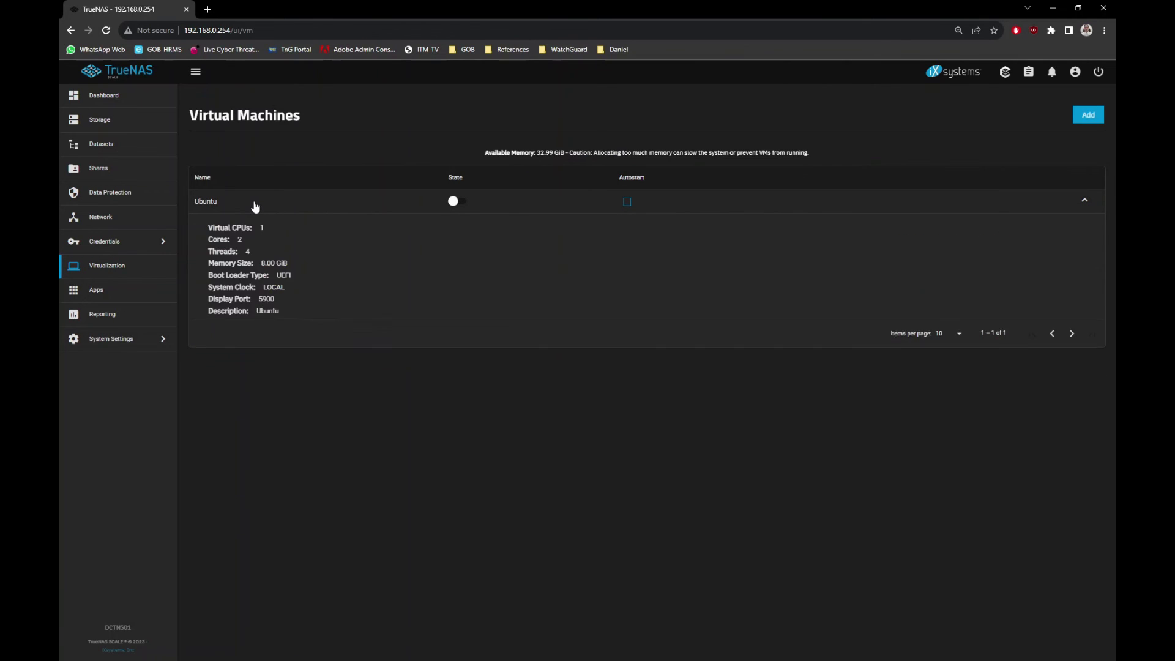
left_click(233, 358)
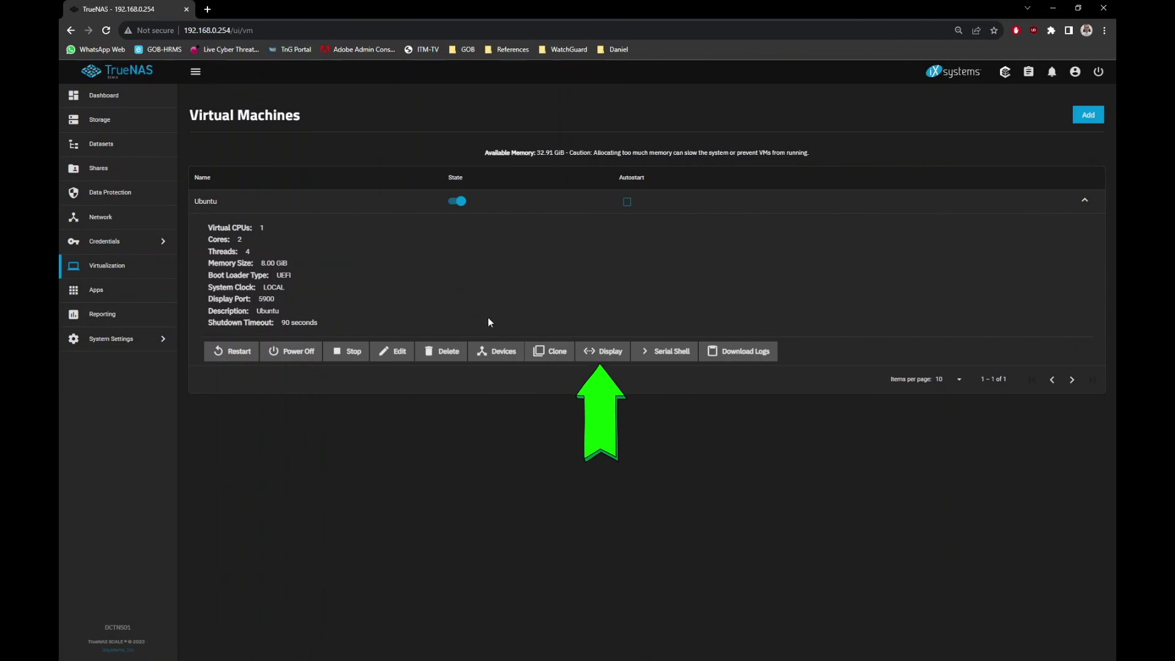
left_click(610, 356)
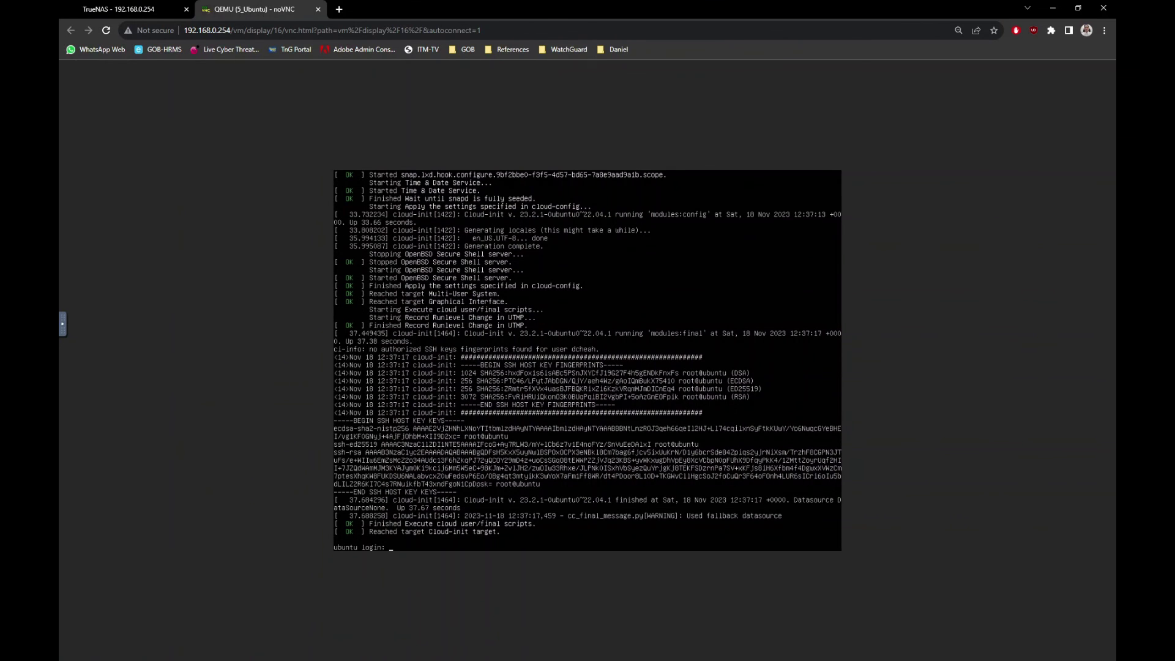
Log in at the Ubuntu console with the username and password, then begin a sudo command.
key("Return")
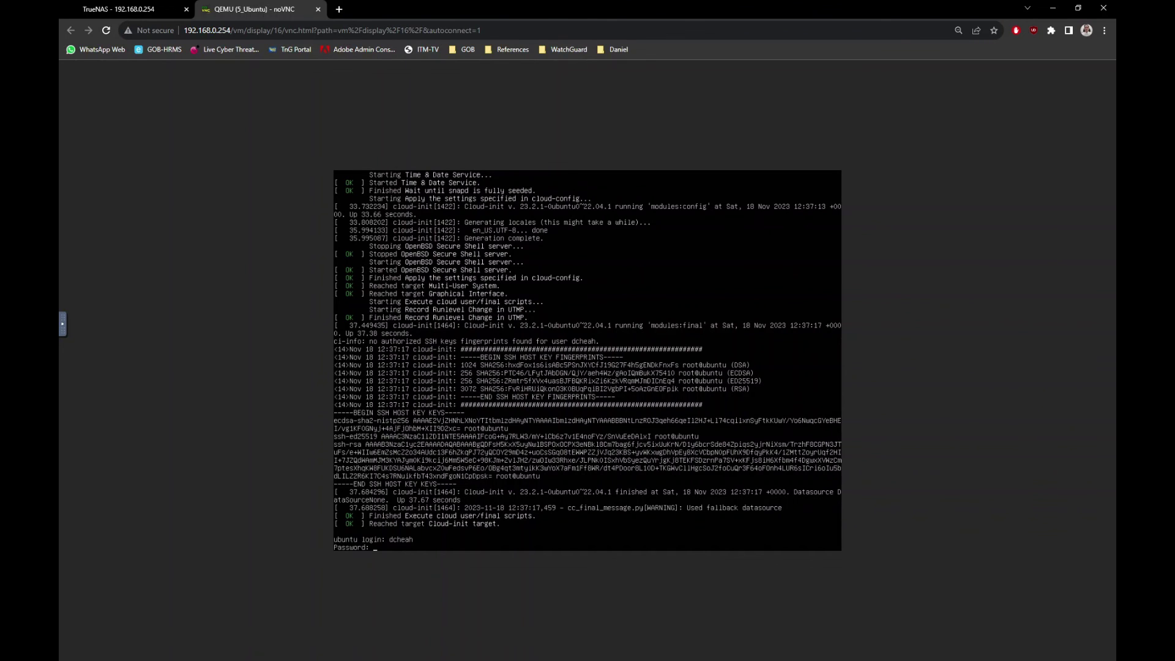
key("Return")
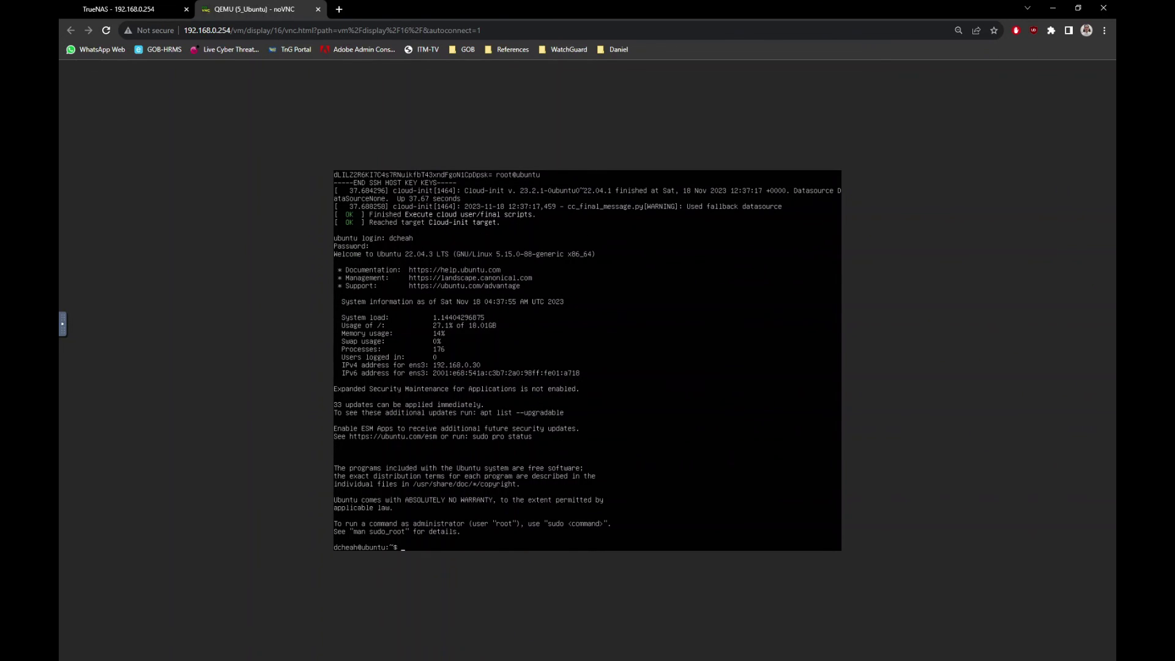
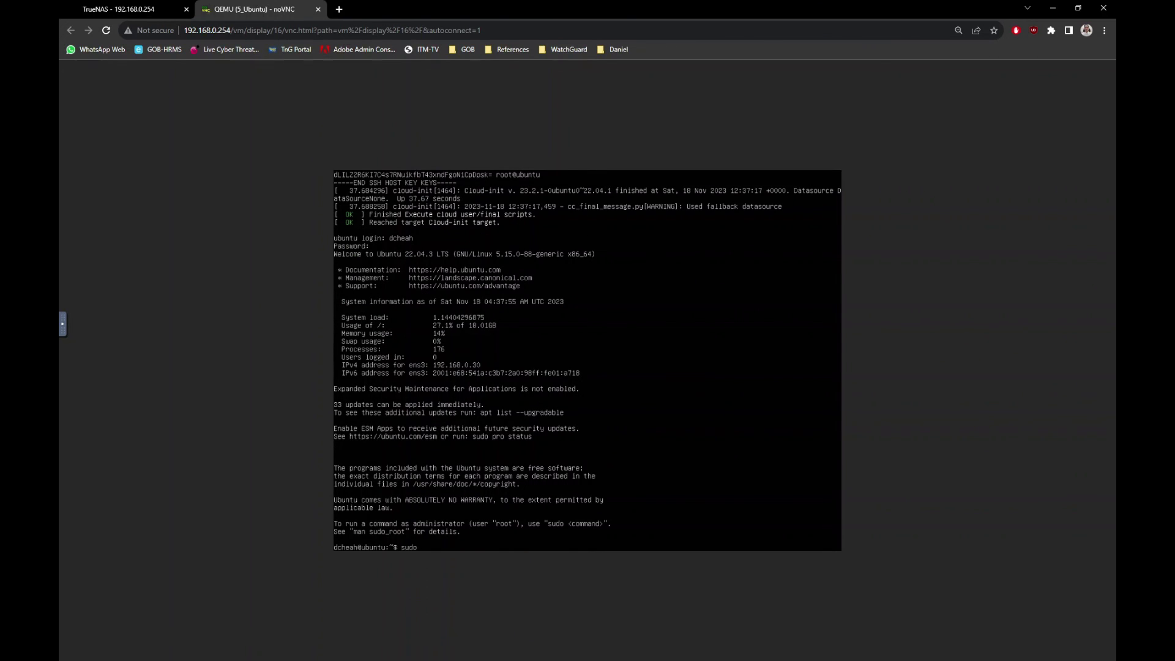